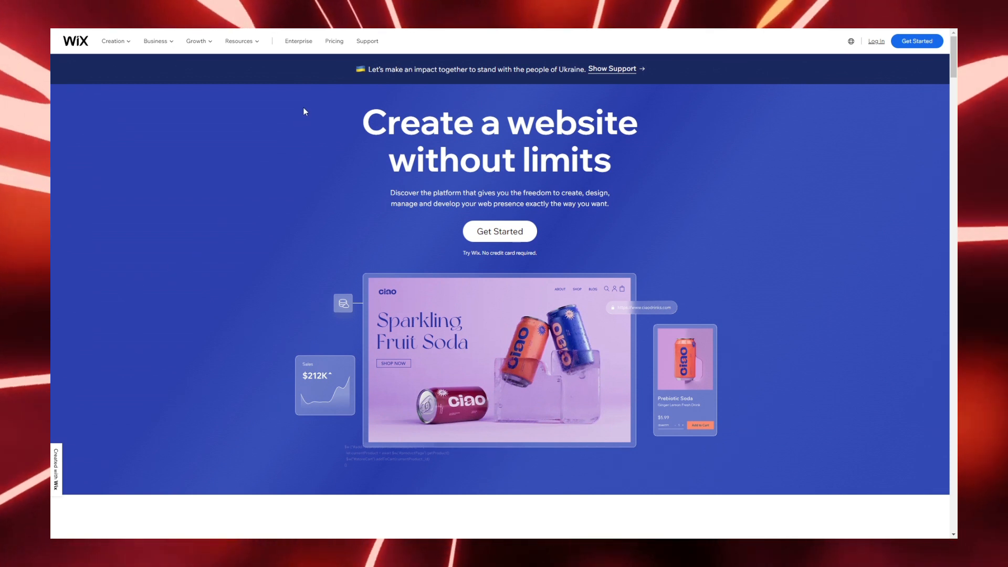
Step: Look over the premium plan prices, then start a new site via both Get Started pages
{"action": "left_click", "coordinate": [334, 42]}
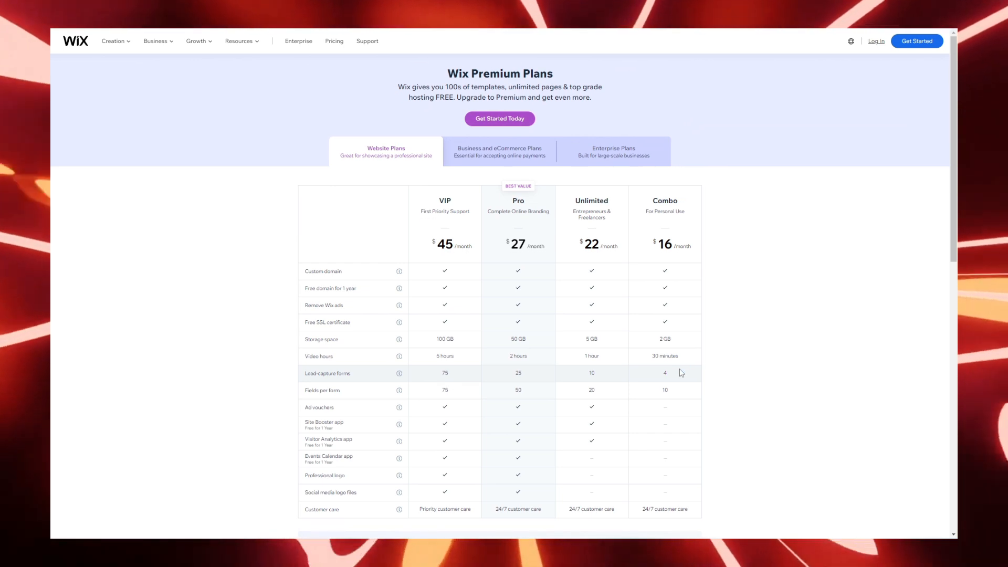
{"action": "left_click", "coordinate": [79, 42]}
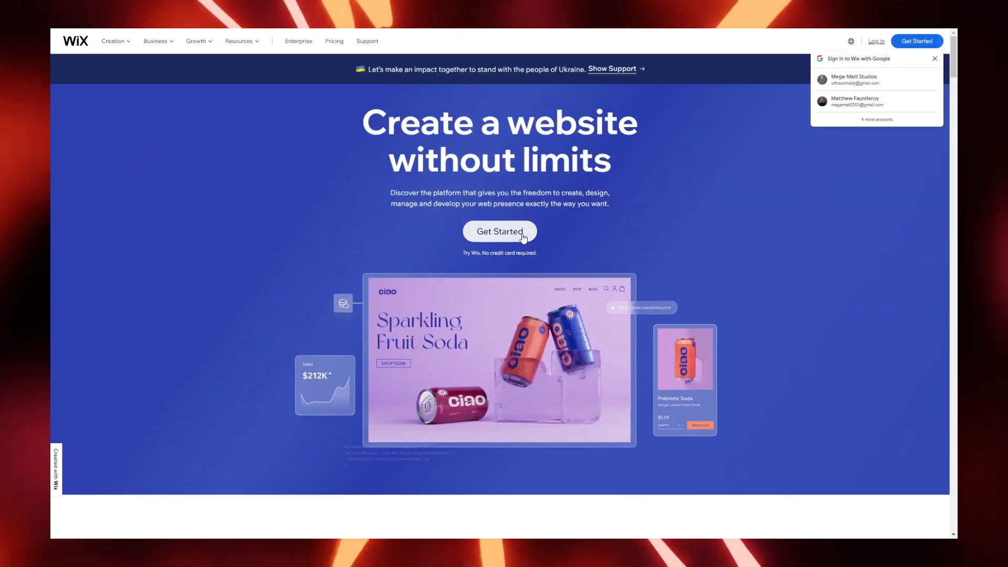
{"action": "left_click", "coordinate": [511, 237]}
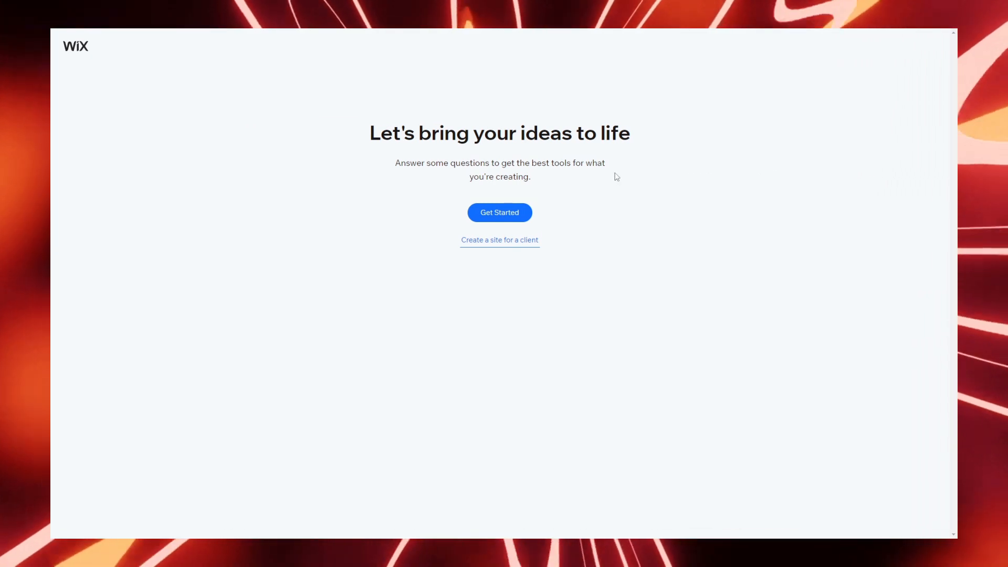
{"action": "left_click", "coordinate": [480, 210]}
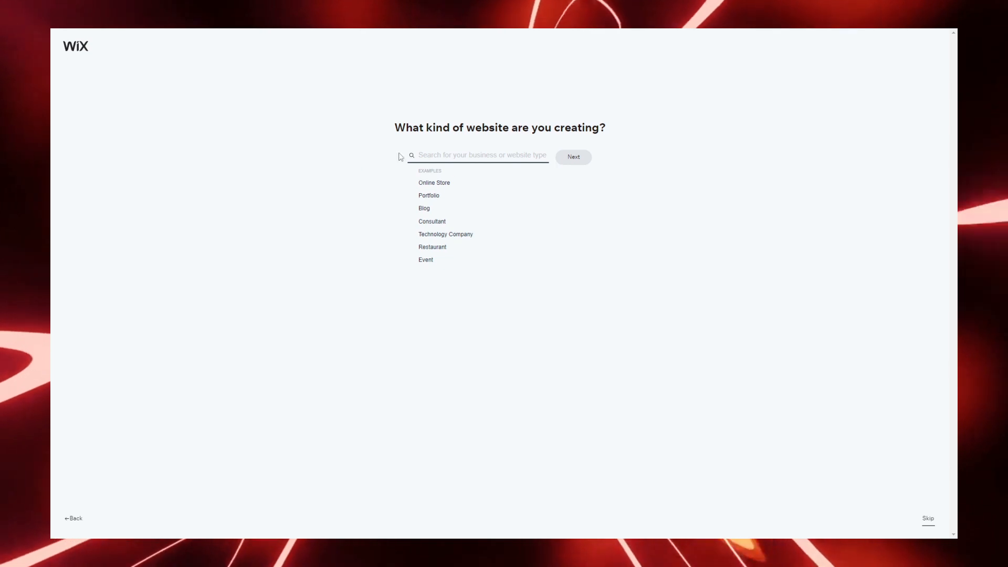
Step: Search 'Content' and pick Content Creation Guide as the website type
{"action": "left_click", "coordinate": [480, 159]}
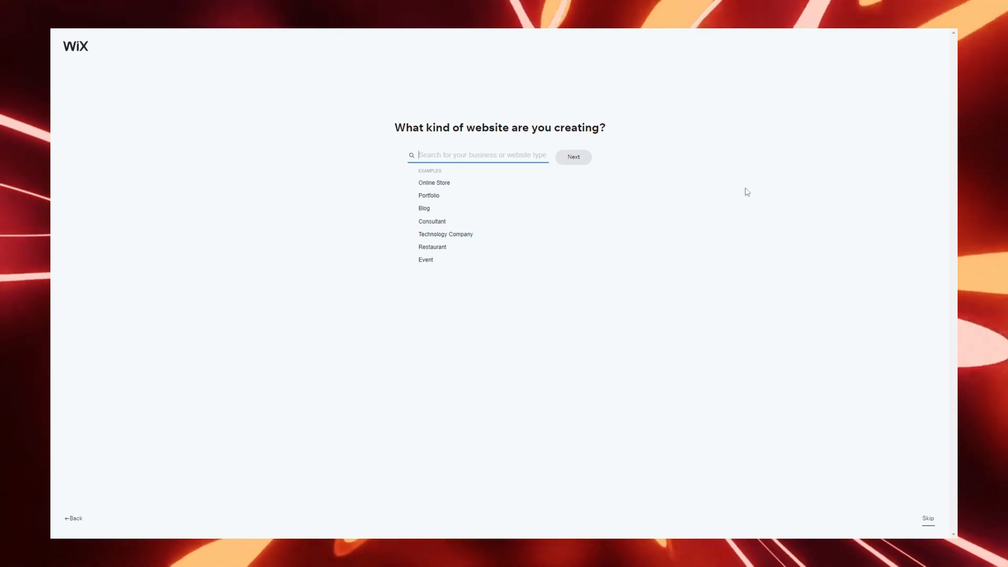
{"action": "type", "text": "Content"}
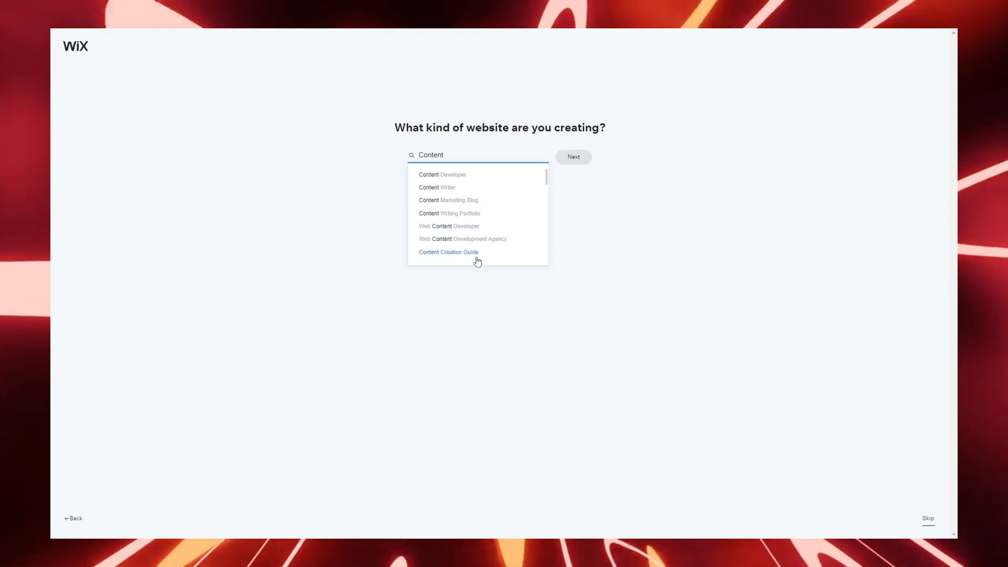
{"action": "left_click", "coordinate": [476, 258]}
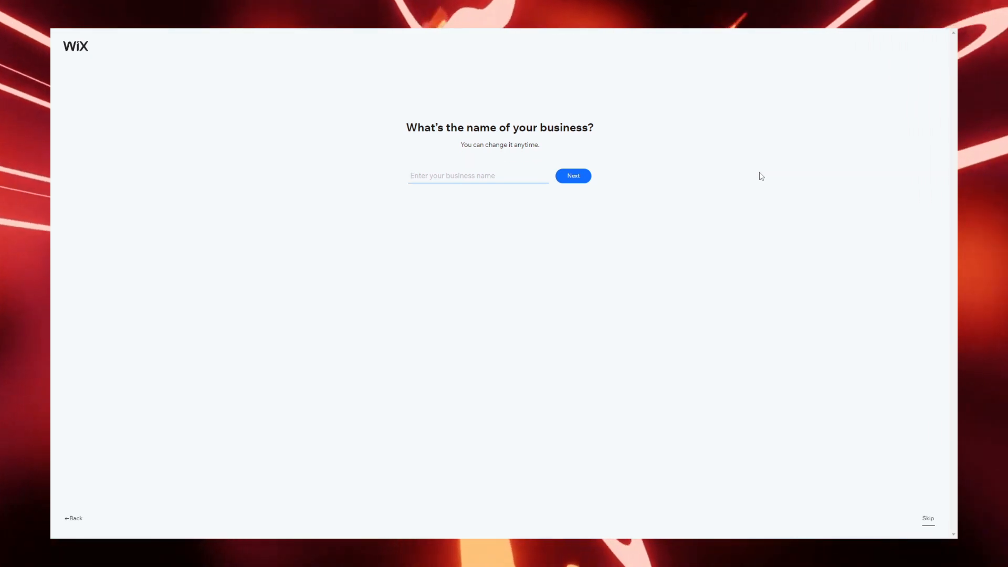
Step: Enter 'Fixify - How To's' as the business name and go to the next question
{"action": "type", "text": "F"}
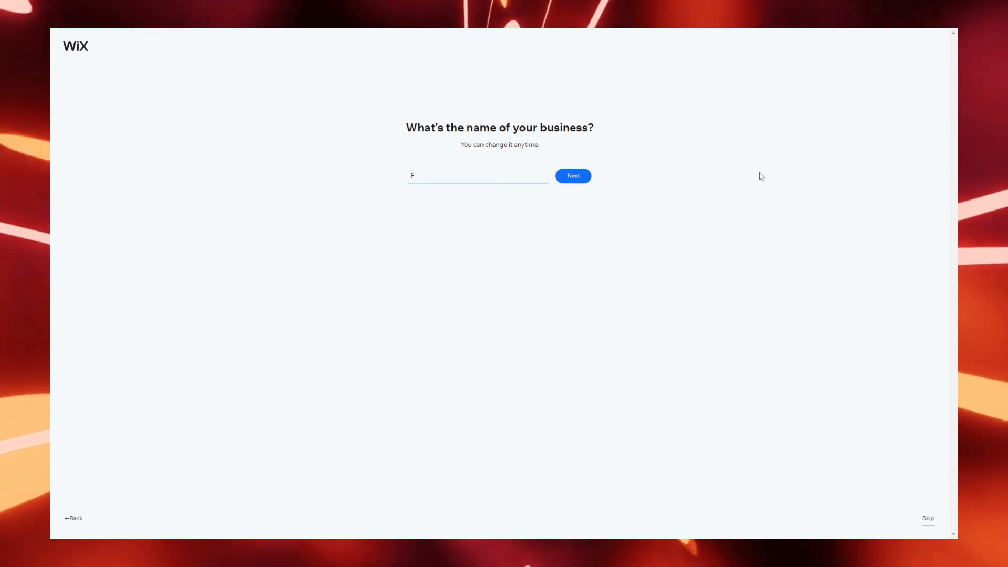
{"action": "type", "text": "ixify - H"}
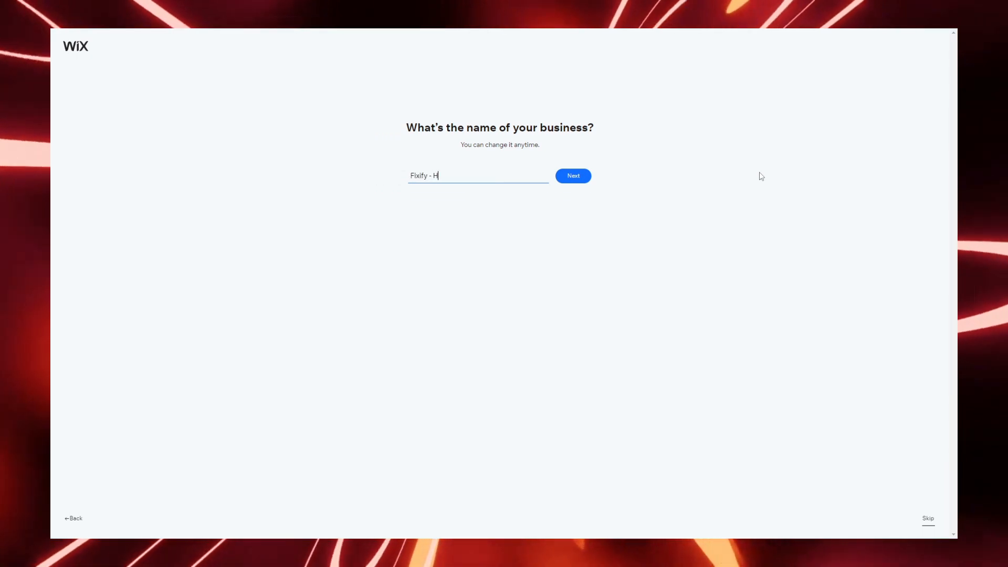
{"action": "type", "text": "ow To's"}
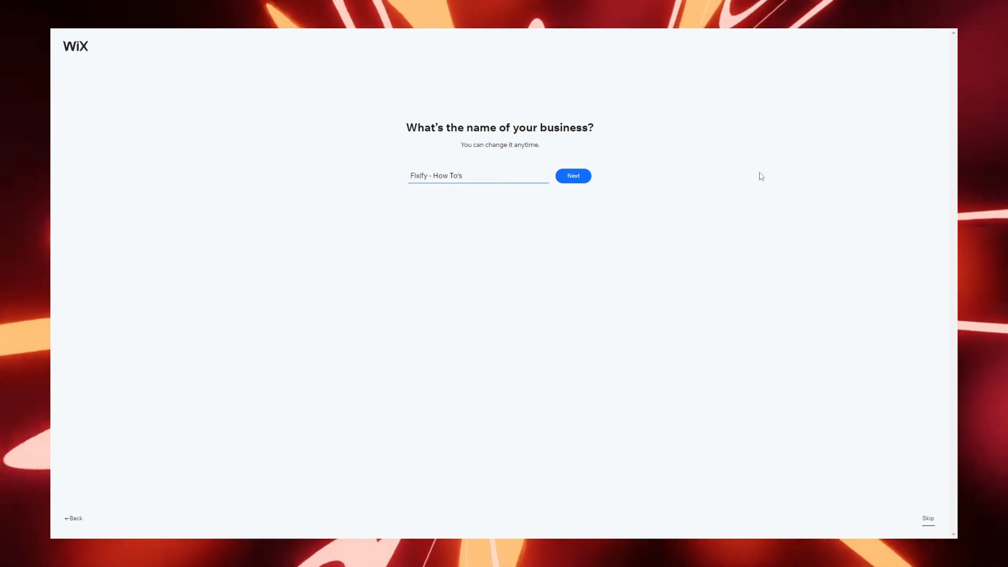
{"action": "left_click", "coordinate": [571, 179]}
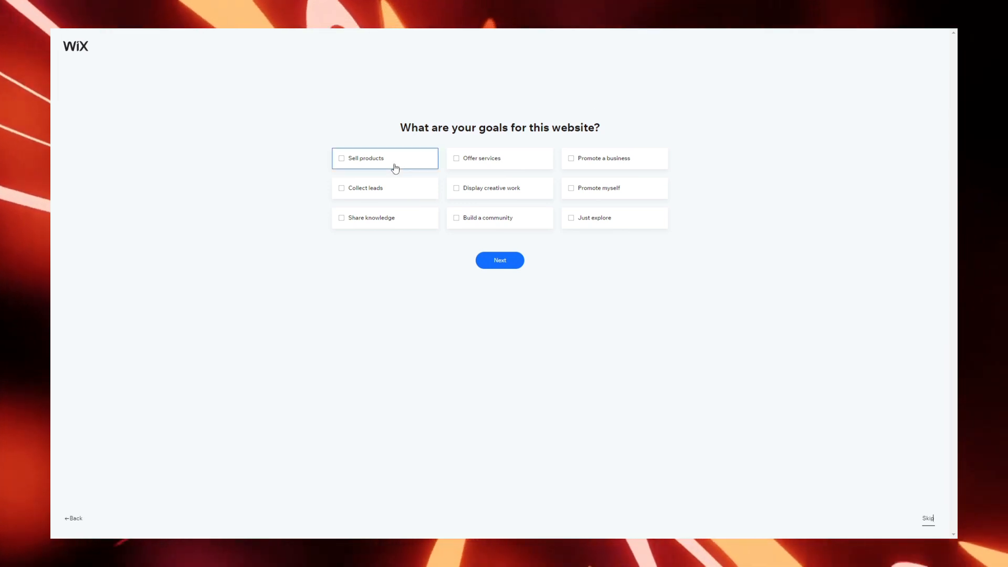
Step: Tick five goals: Promote a business, Promote myself, Display creative work, Share knowledge, Build a community
{"action": "left_click", "coordinate": [612, 156]}
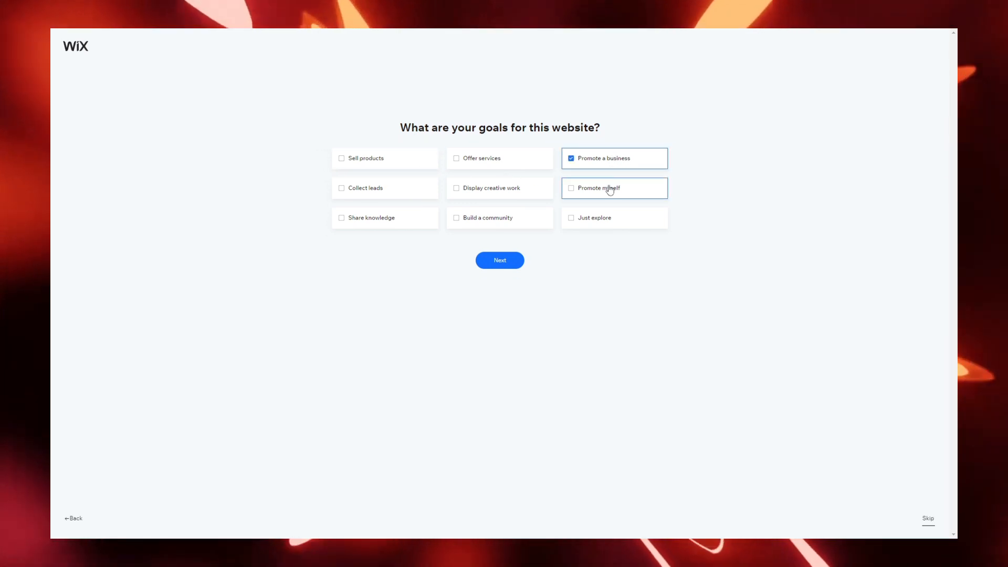
{"action": "left_click", "coordinate": [610, 188]}
{"action": "left_click", "coordinate": [538, 195]}
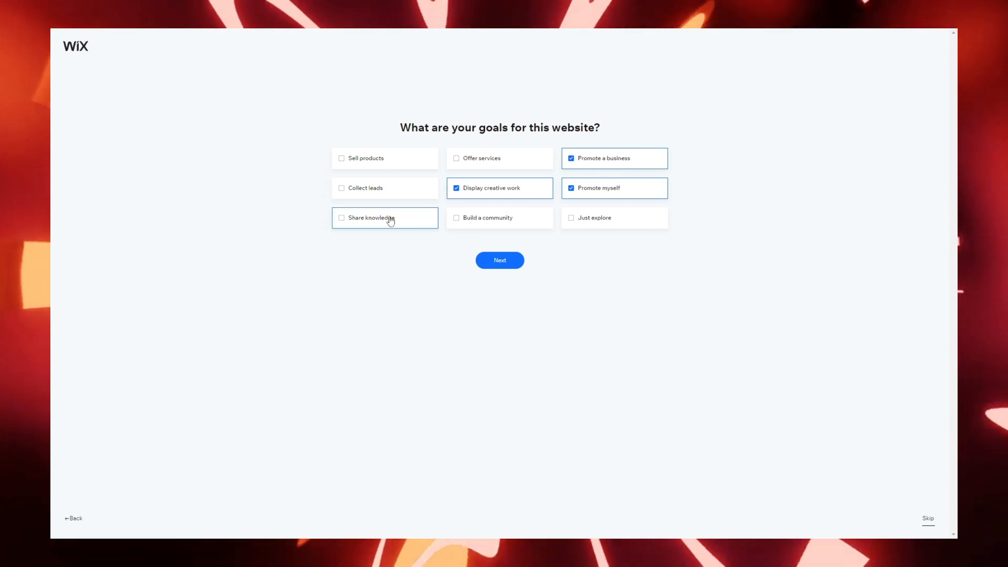
{"action": "left_click", "coordinate": [390, 221]}
{"action": "left_click", "coordinate": [486, 225]}
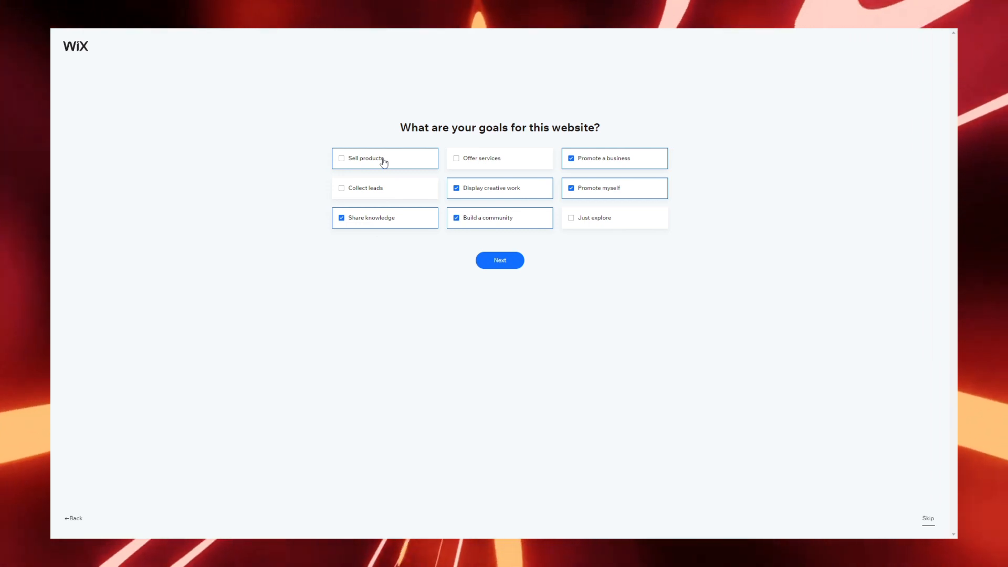
{"action": "left_click", "coordinate": [500, 260]}
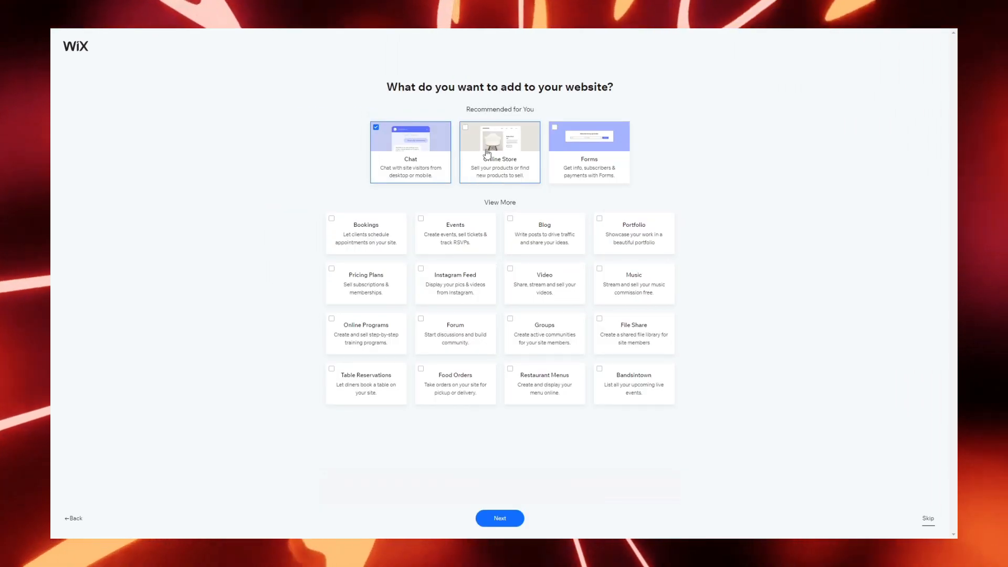
Step: Add Forms, Blog, Portfolio, Video and Forum to the site, then finish setup
{"action": "left_click", "coordinate": [560, 139]}
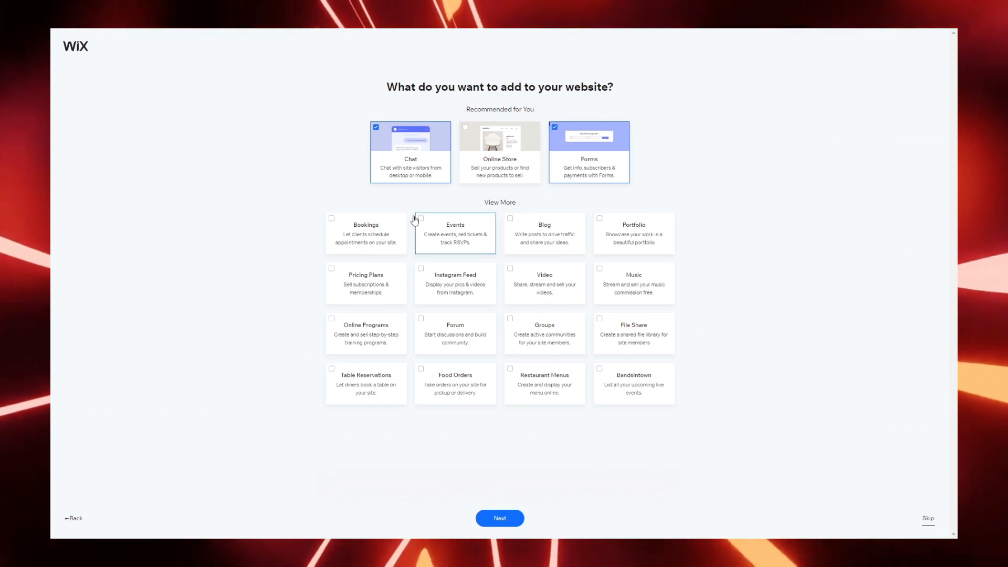
{"action": "left_click", "coordinate": [518, 235]}
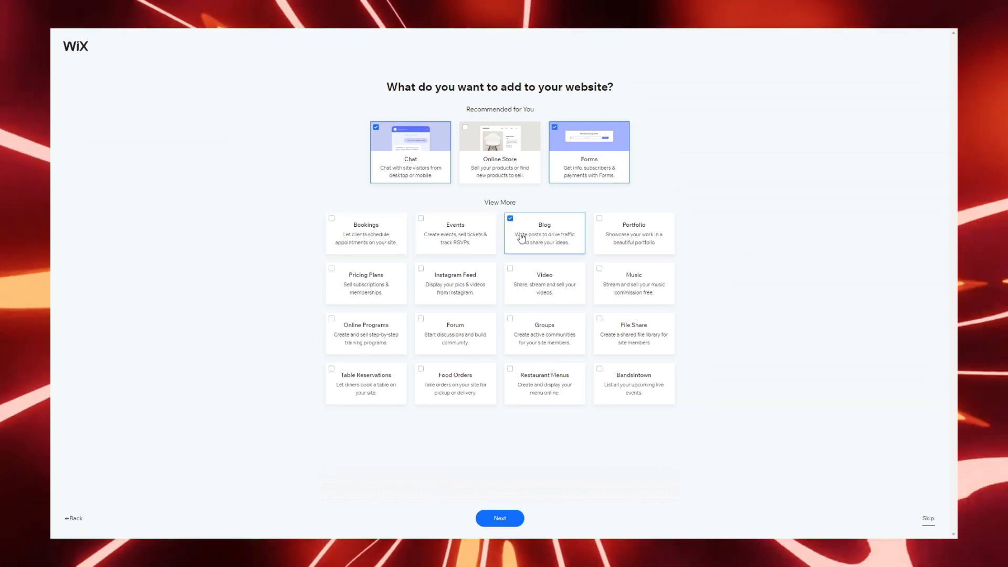
{"action": "left_click", "coordinate": [625, 233]}
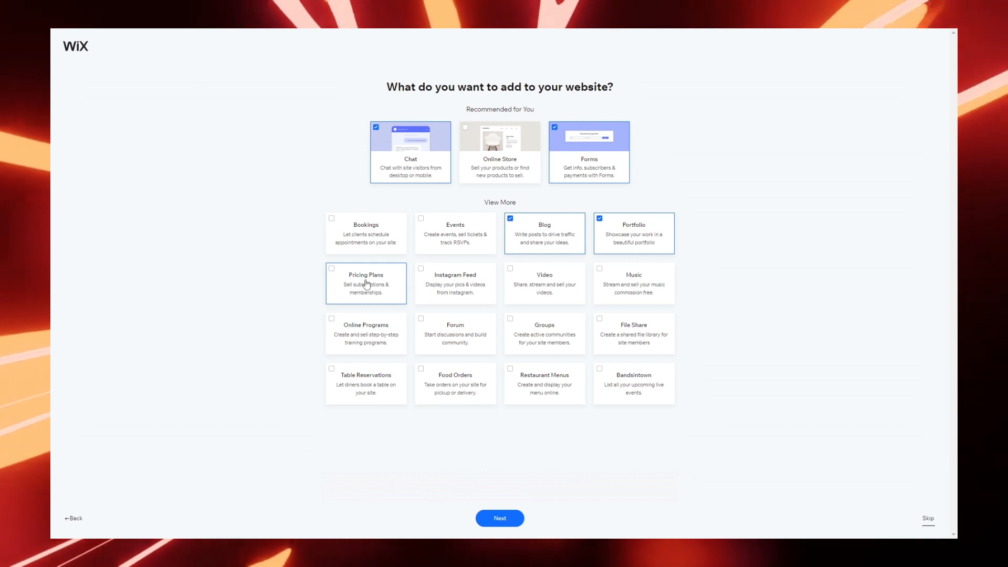
{"action": "left_click", "coordinate": [545, 281]}
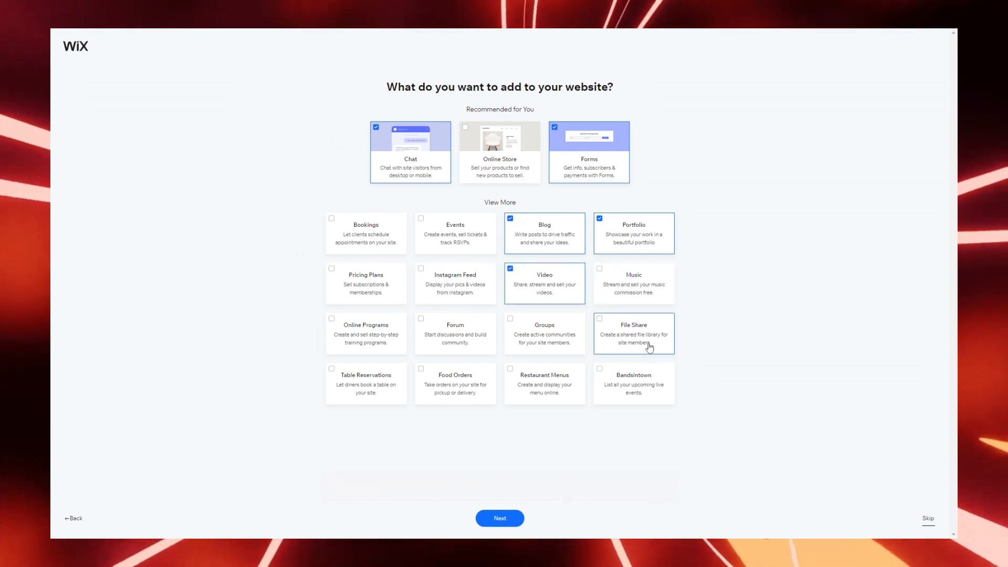
{"action": "left_click", "coordinate": [473, 339]}
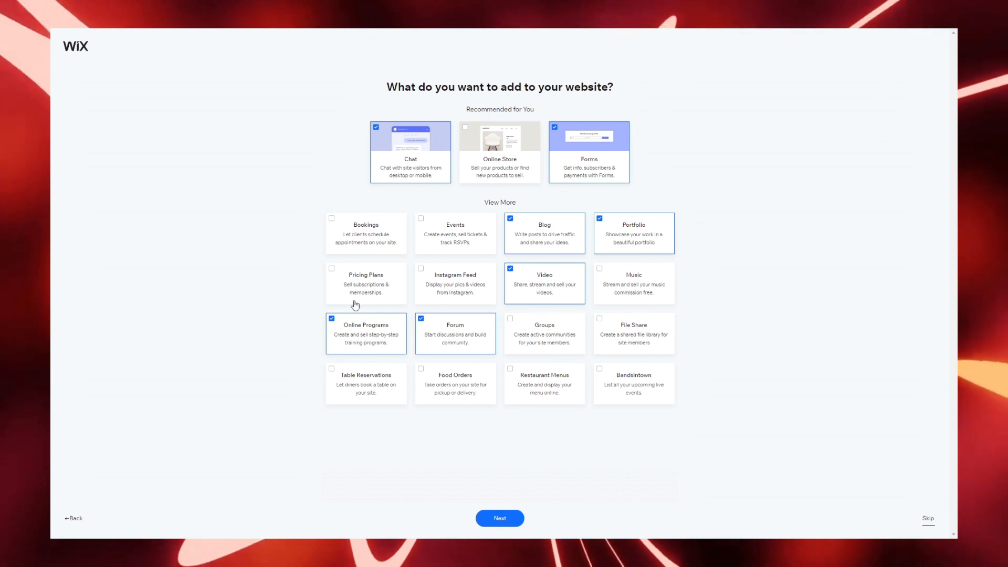
{"action": "left_click", "coordinate": [522, 516]}
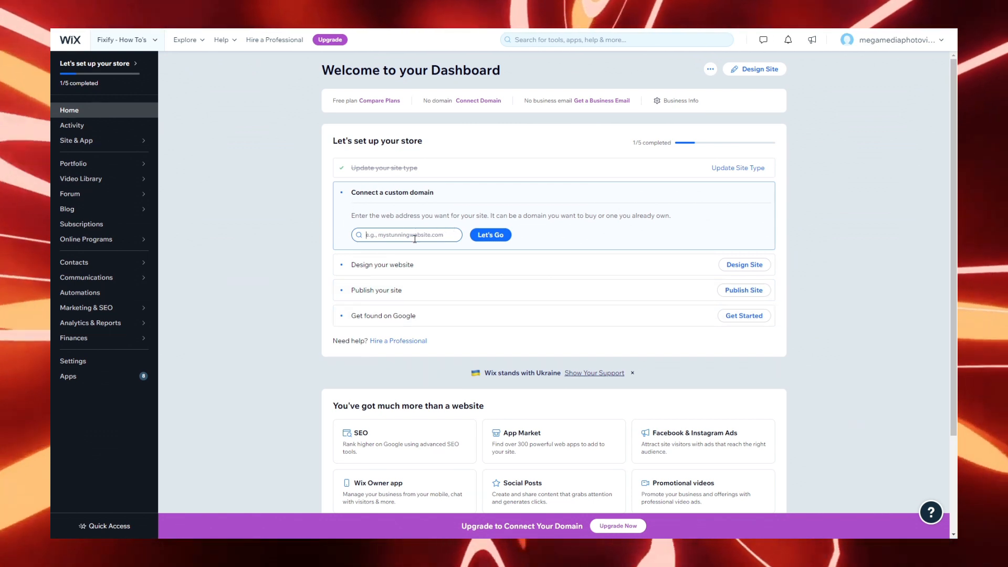
Step: Choose Design Site, then let Wix create the site design automatically
{"action": "left_click", "coordinate": [380, 270]}
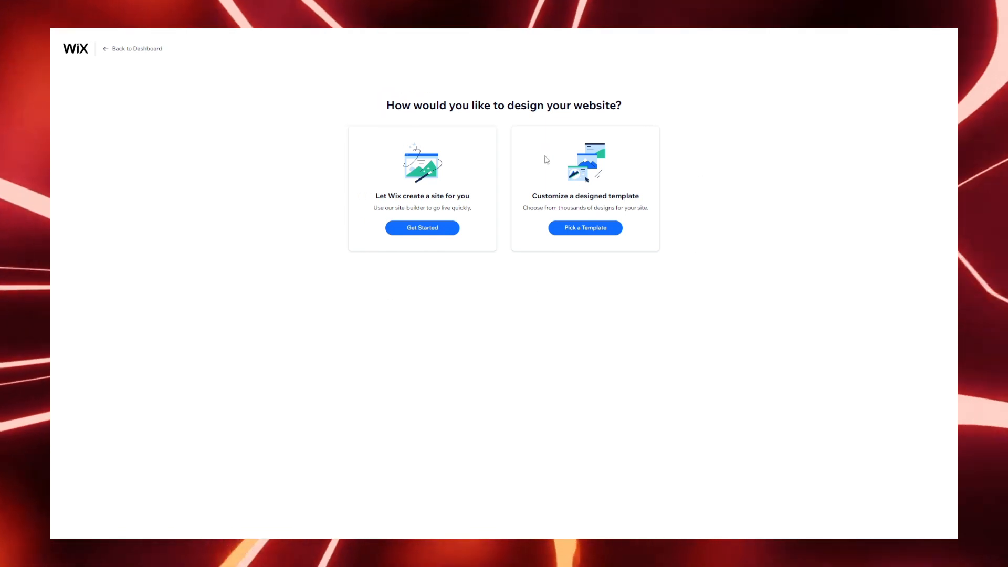
{"action": "left_click", "coordinate": [416, 230]}
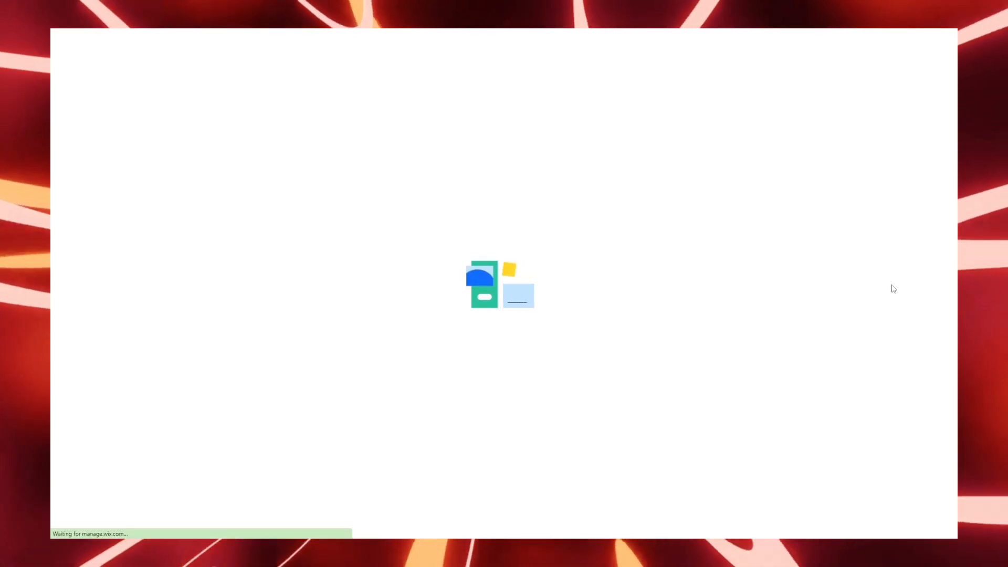
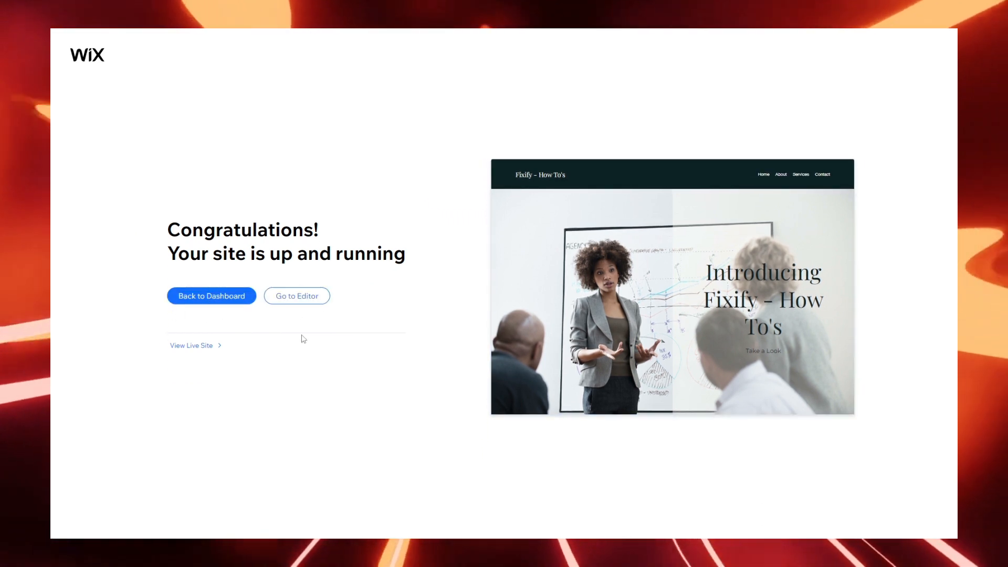
Step: Go back to the editor and review the Site menu options and Save autosave status
{"action": "left_click", "coordinate": [292, 299]}
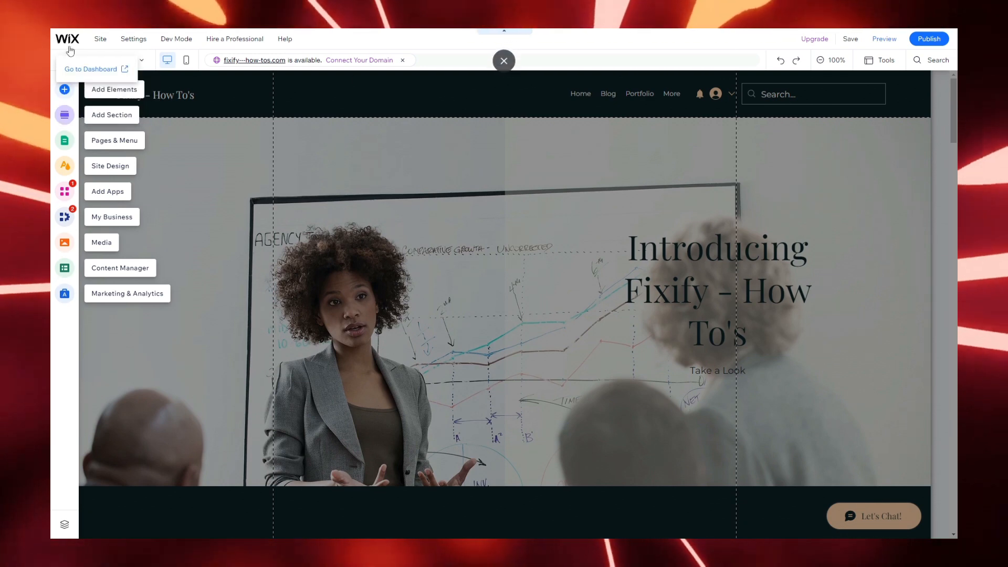
{"action": "left_click", "coordinate": [99, 40]}
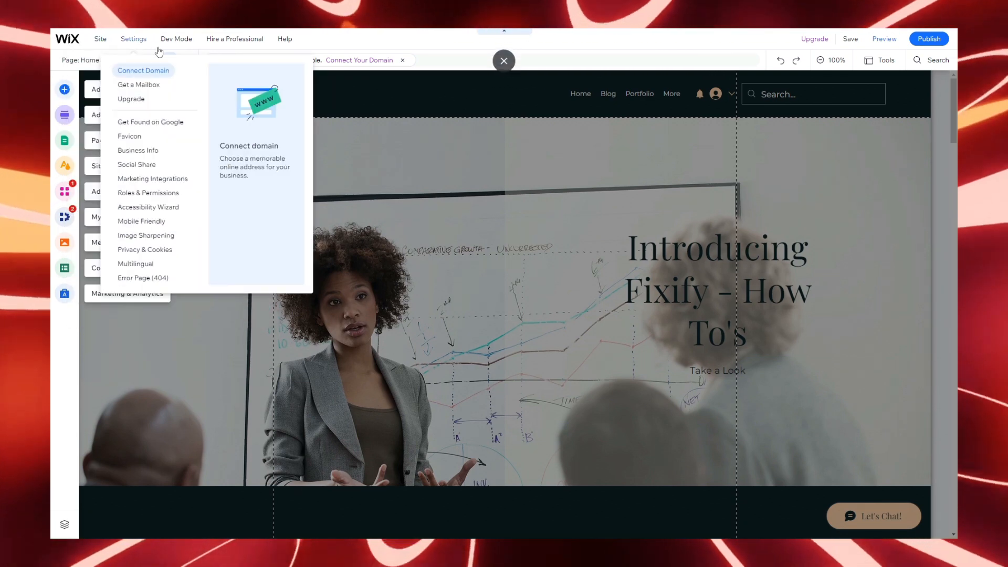
{"action": "mouse_move", "coordinate": [215, 51]}
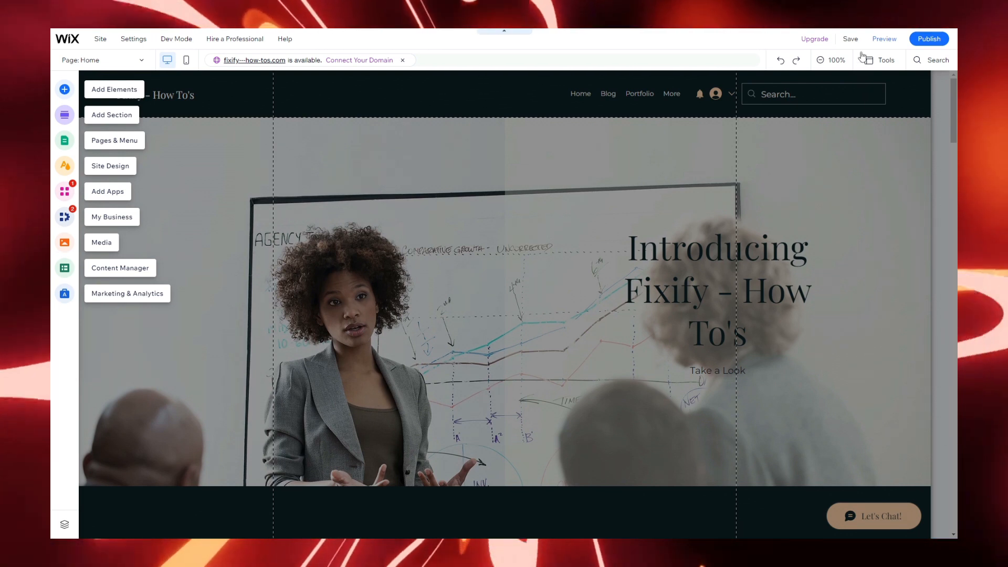
{"action": "mouse_move", "coordinate": [859, 35]}
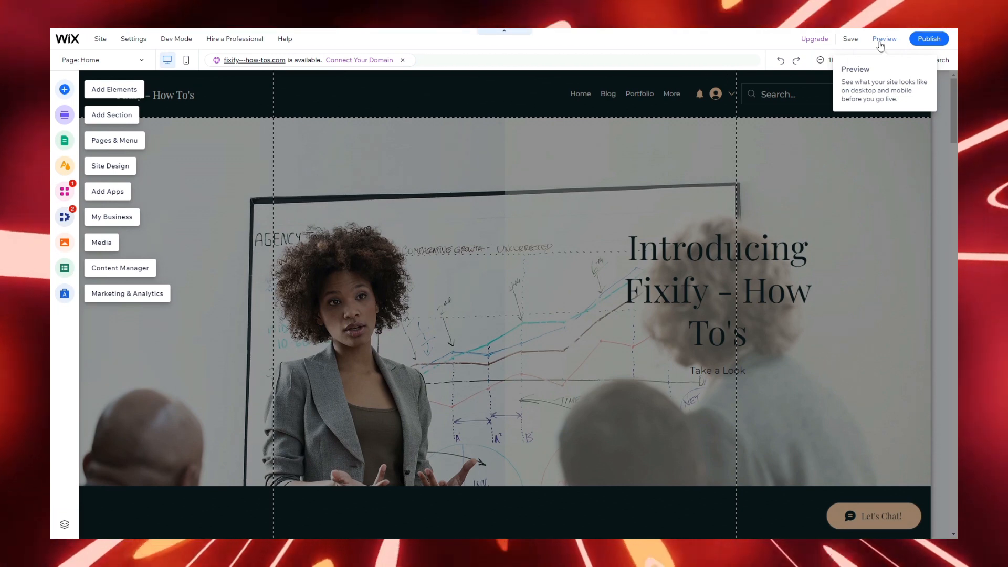
{"action": "left_click", "coordinate": [880, 41]}
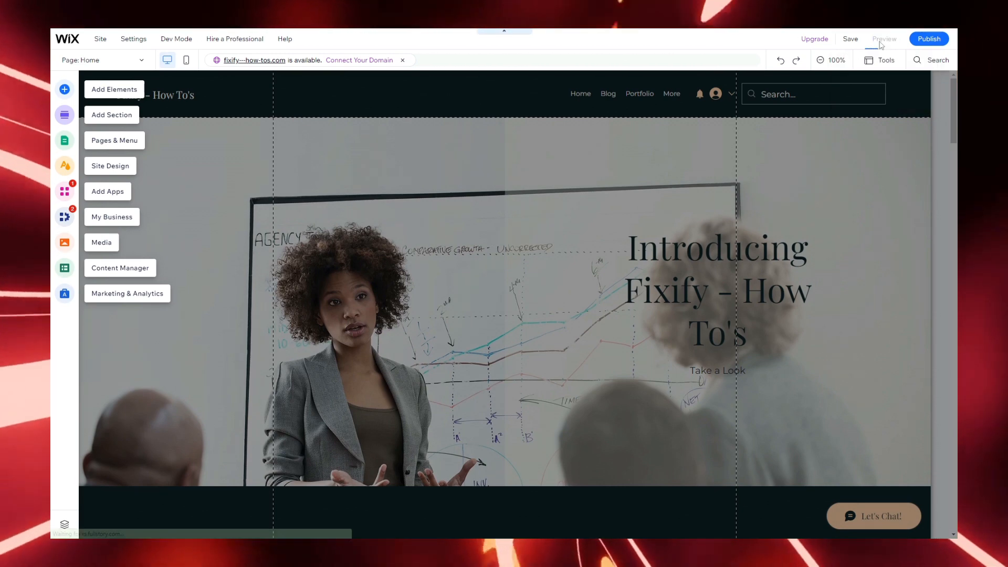
{"action": "scroll", "coordinate": [347, 211], "scroll_direction": "down", "scroll_amount": 10}
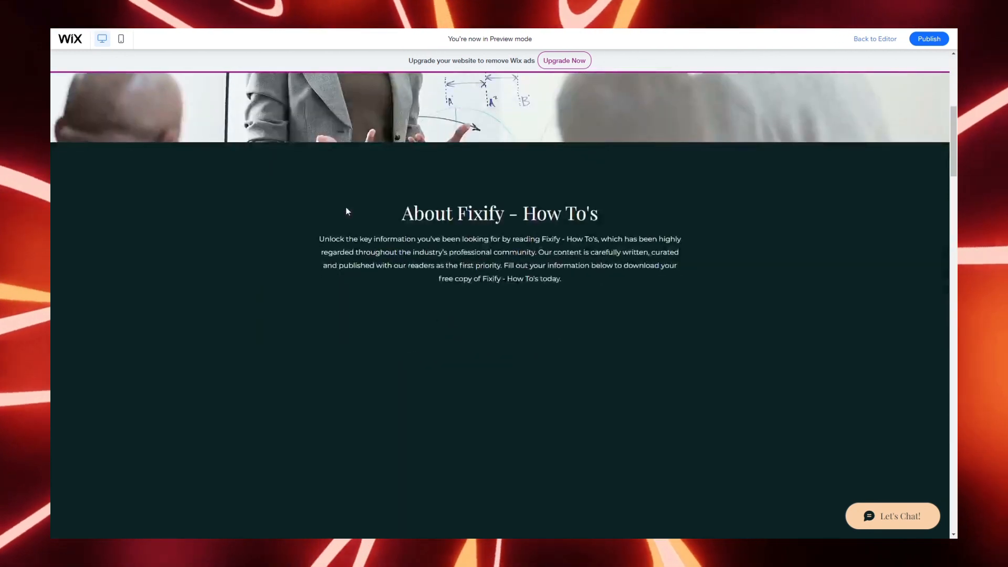
{"action": "scroll", "coordinate": [346, 211], "scroll_direction": "up", "scroll_amount": 10}
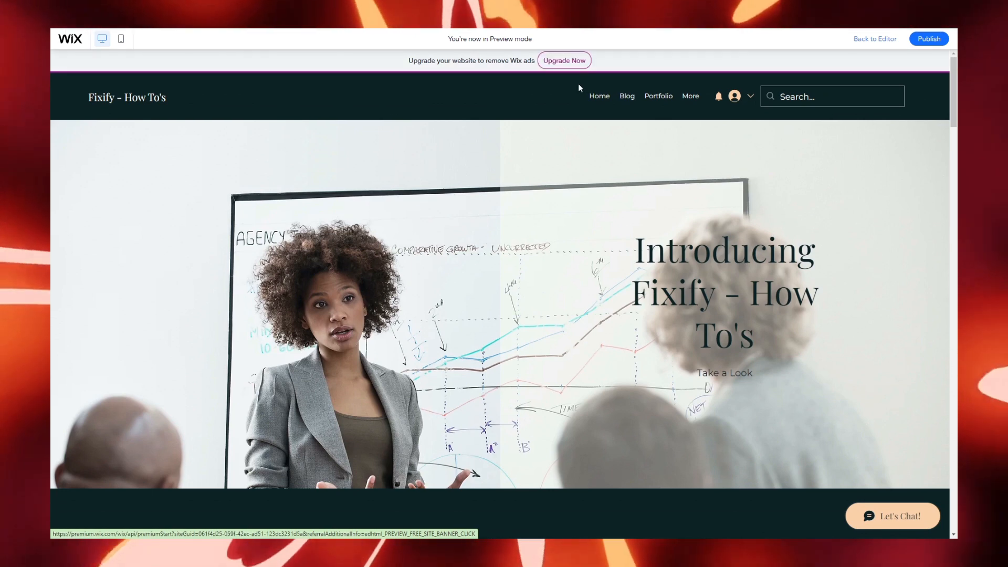
{"action": "left_click", "coordinate": [877, 40]}
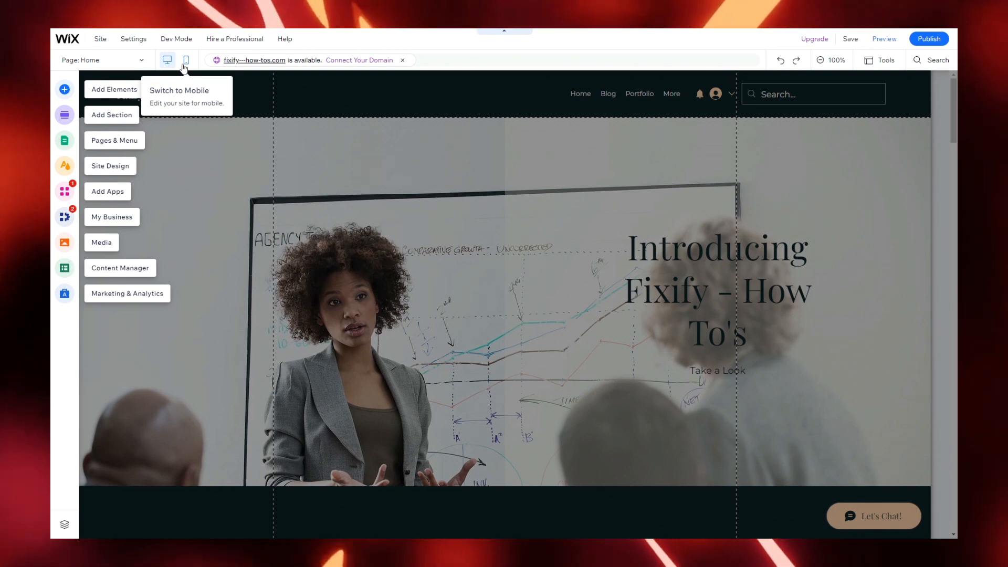
{"action": "left_click", "coordinate": [189, 60]}
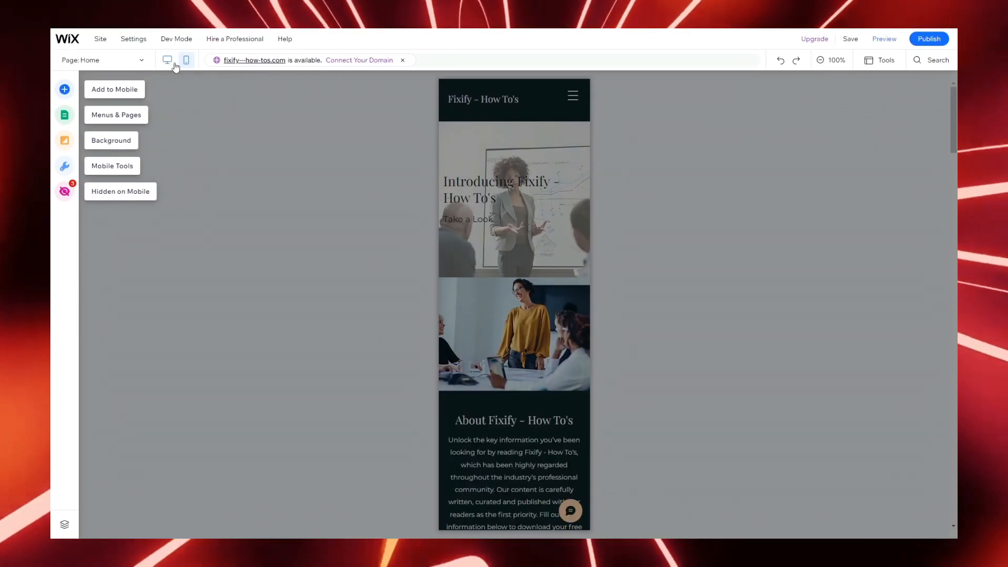
{"action": "left_click", "coordinate": [174, 64]}
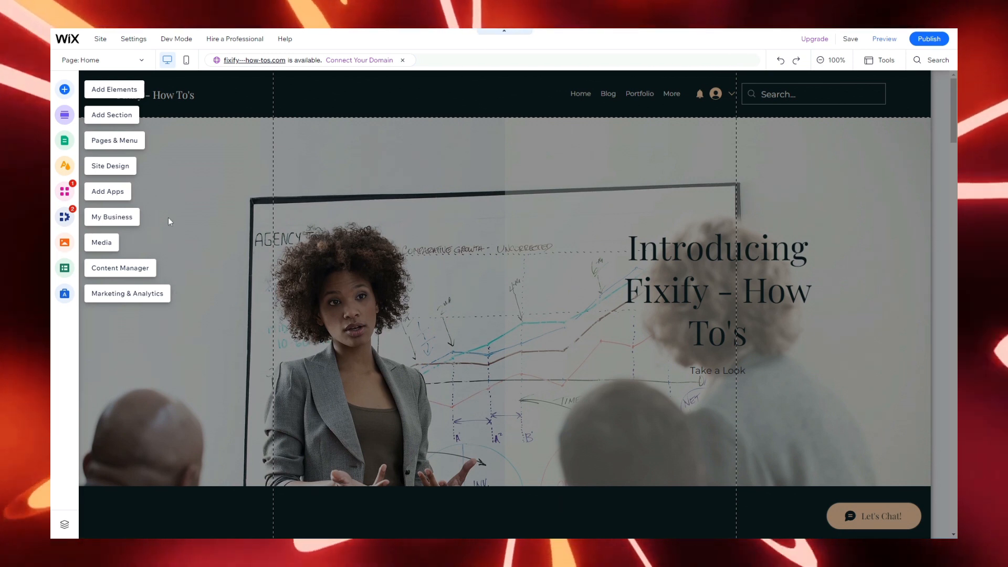
{"action": "left_click", "coordinate": [65, 91]}
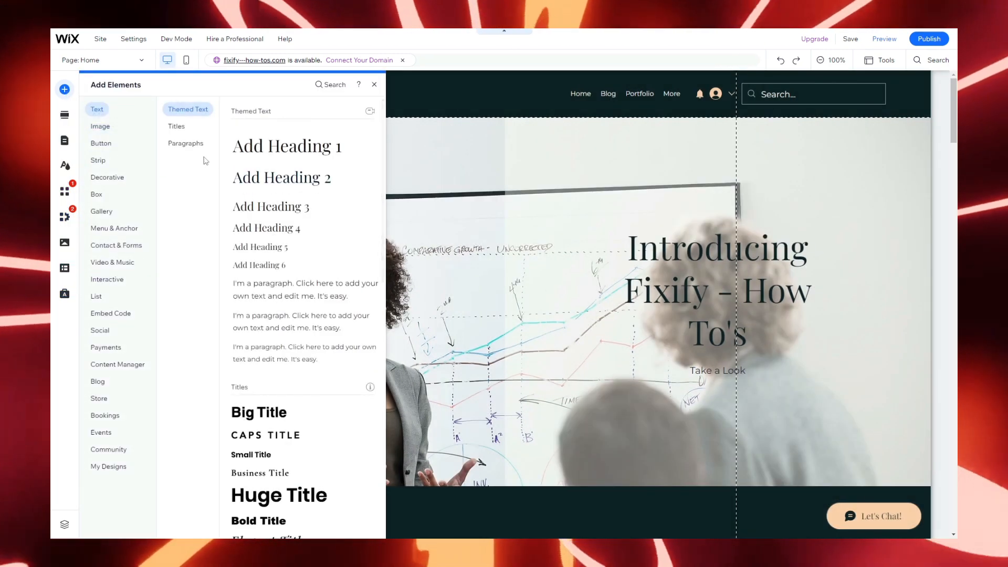
Step: Browse the Image, Button and Decorative elements and ready-made sections, then open Pages & Menu
{"action": "left_click", "coordinate": [105, 126]}
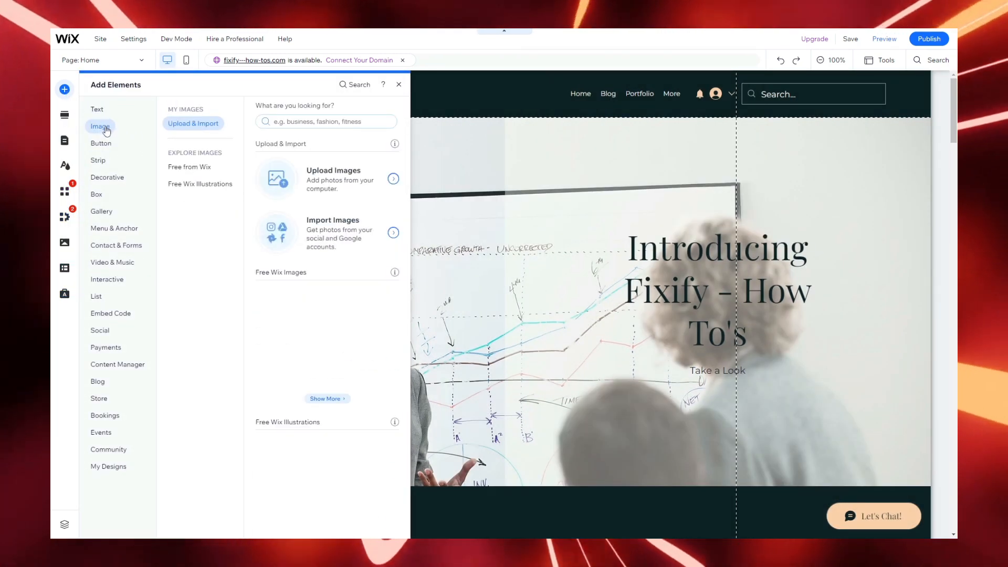
{"action": "left_click", "coordinate": [106, 144]}
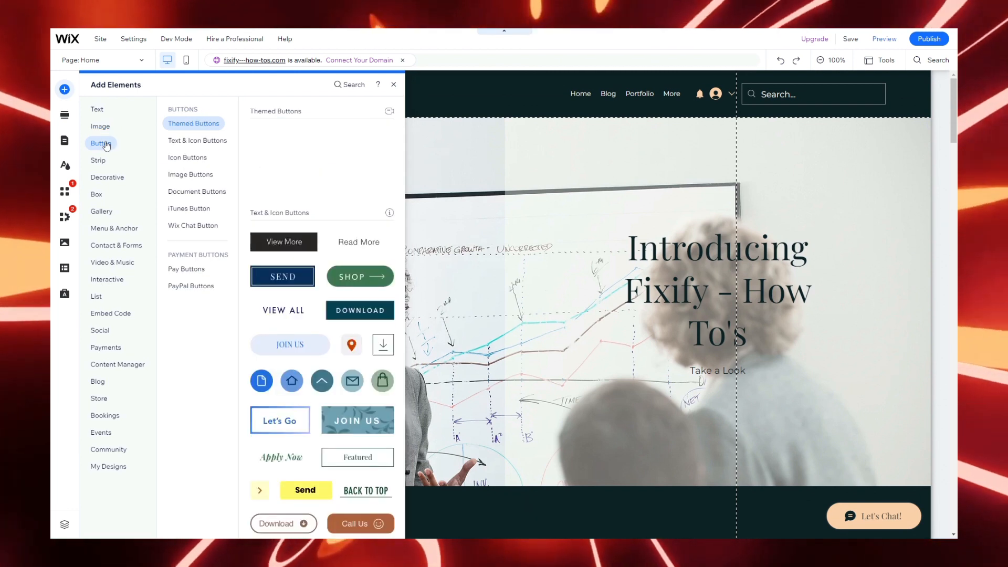
{"action": "left_click", "coordinate": [104, 163]}
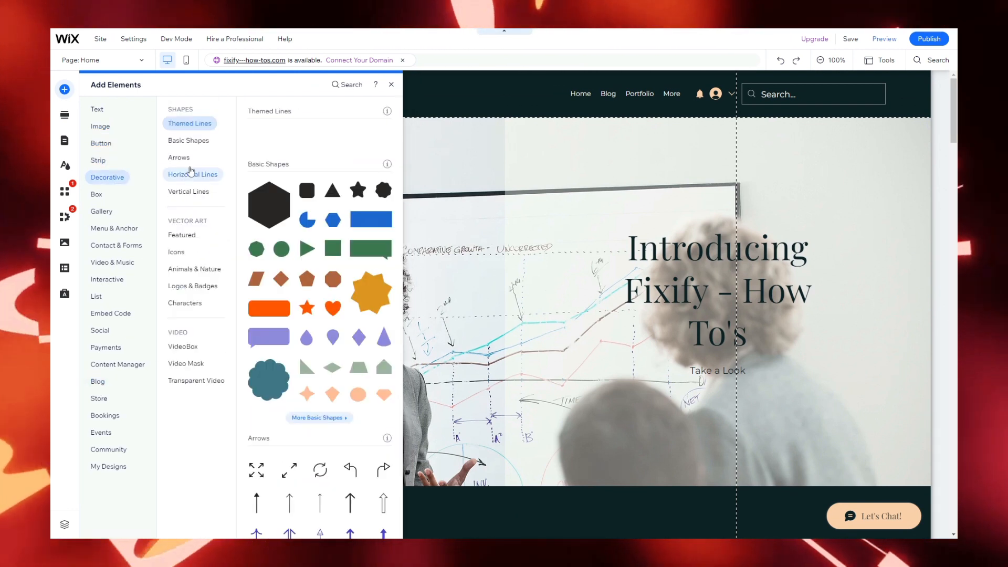
{"action": "left_click", "coordinate": [65, 114]}
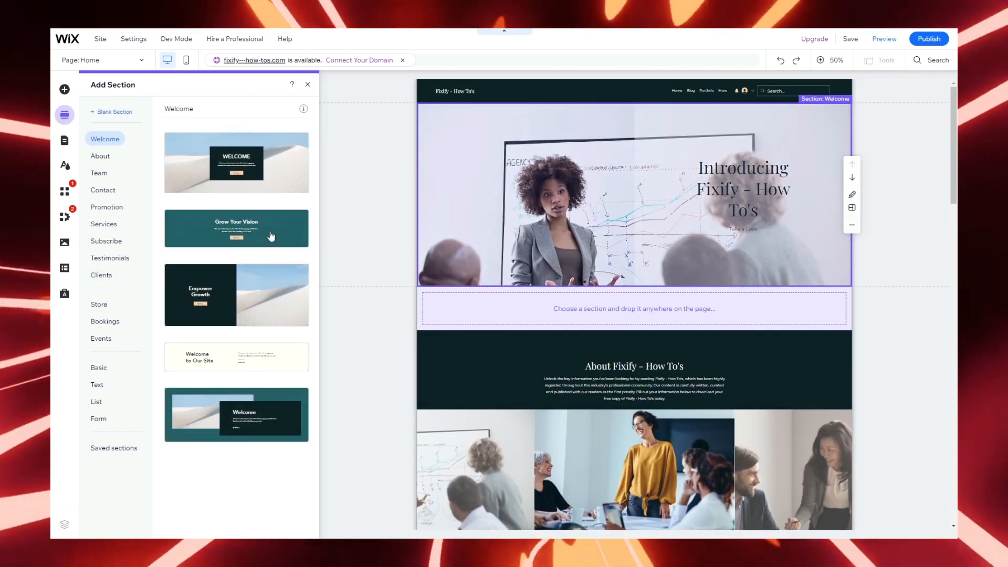
{"action": "left_click", "coordinate": [65, 140]}
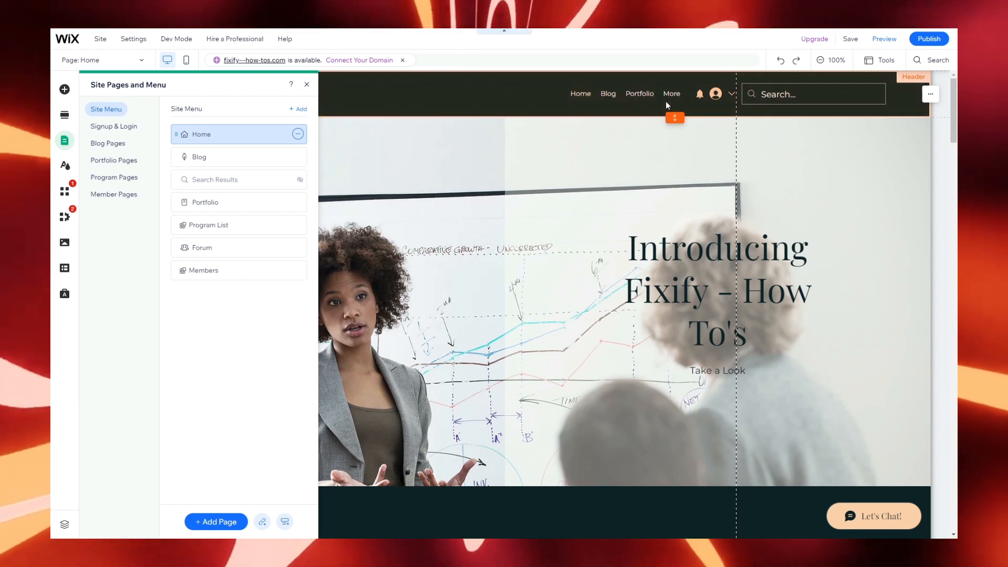
Step: Hide the Program List page from the site menu
{"action": "left_click", "coordinate": [298, 270]}
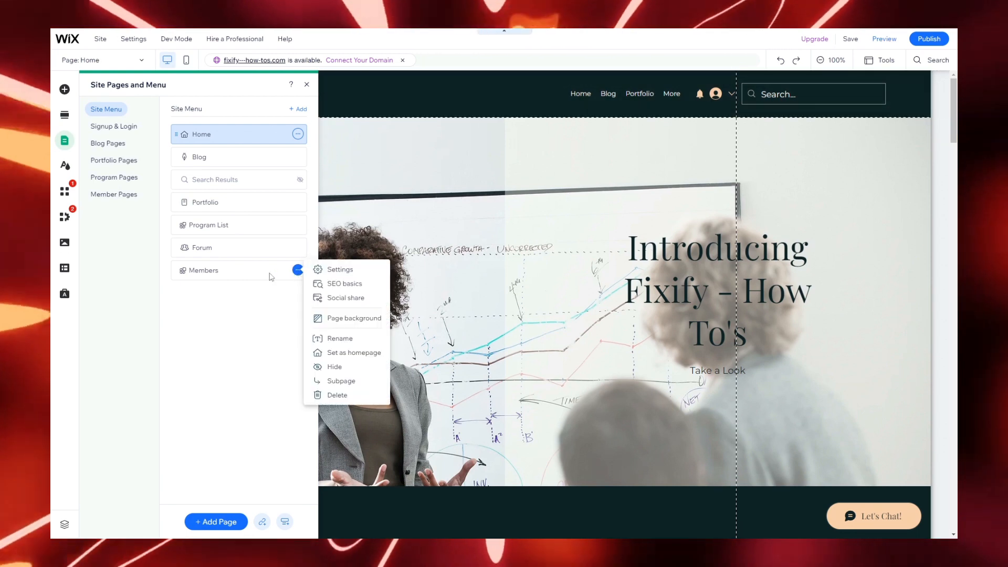
{"action": "left_click", "coordinate": [195, 321]}
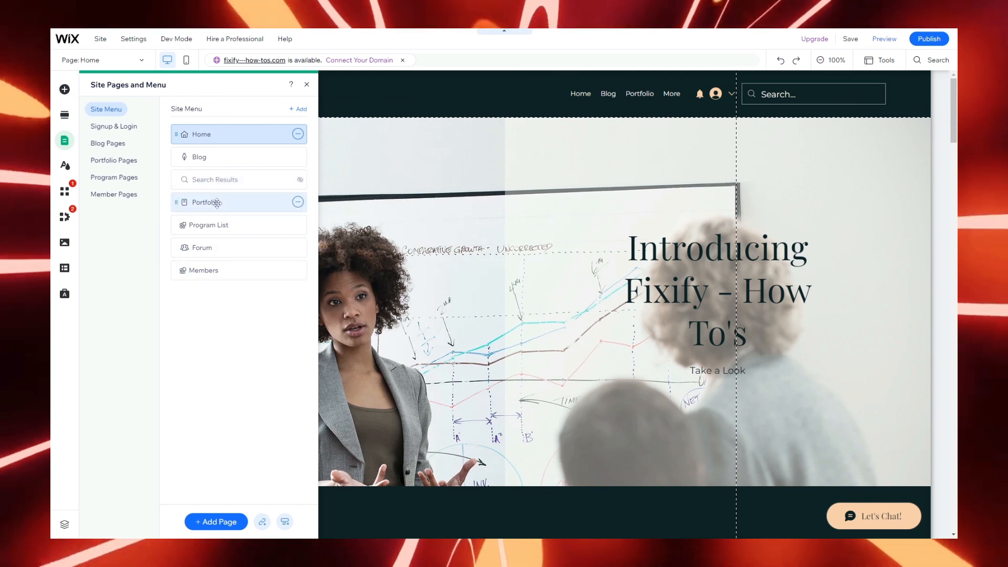
{"action": "left_click", "coordinate": [298, 225]}
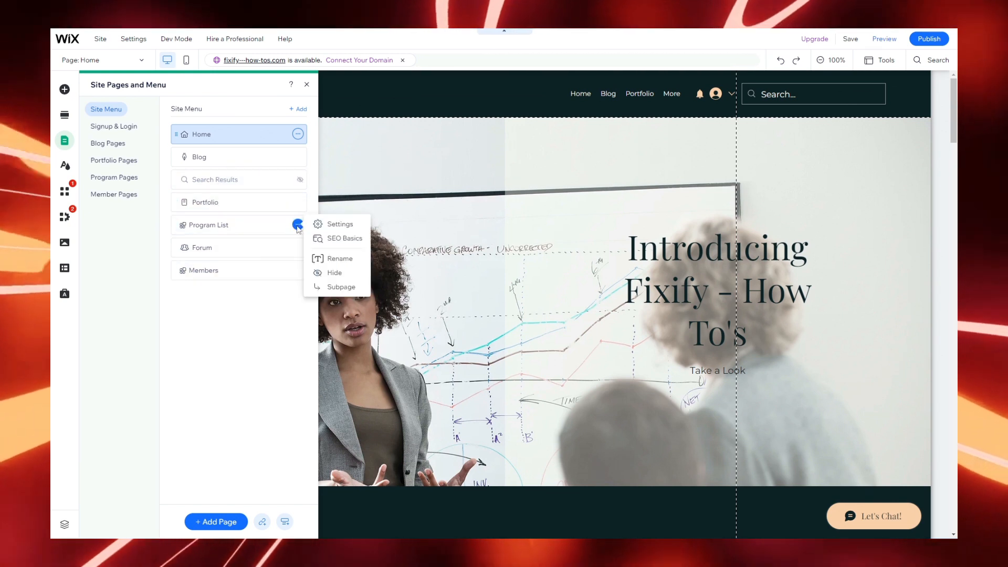
{"action": "left_click", "coordinate": [335, 272]}
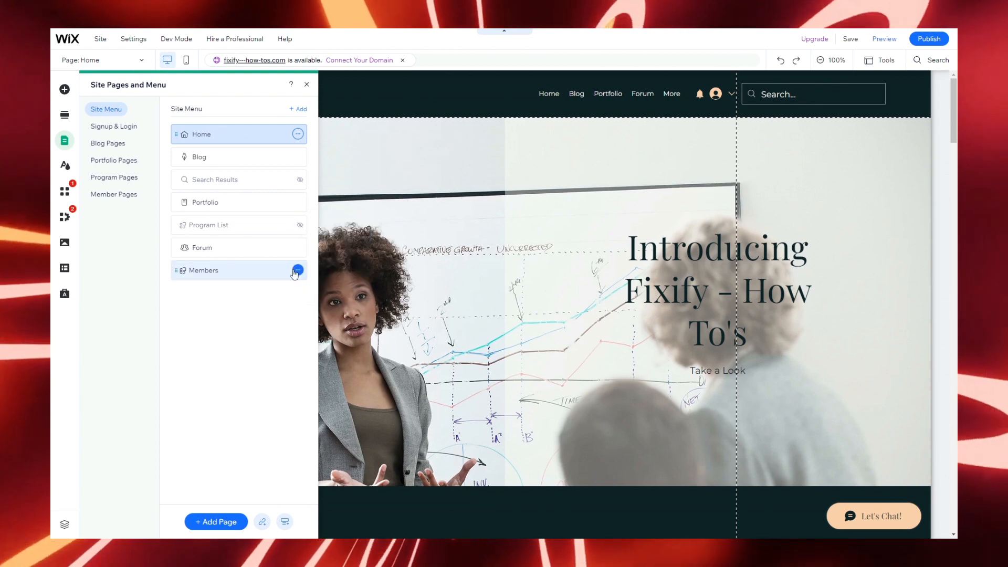
{"action": "left_click", "coordinate": [298, 270]}
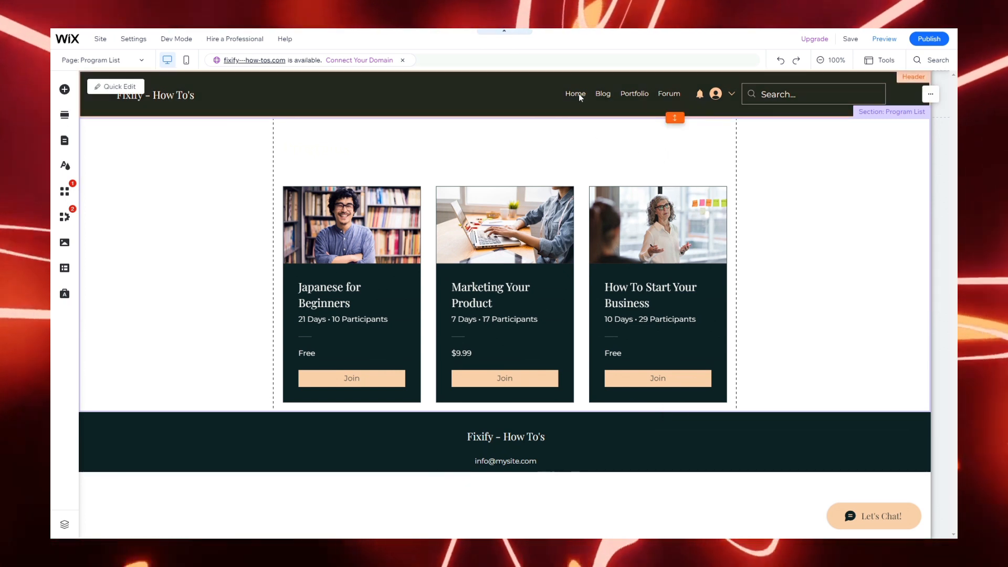
Step: Switch the editor to the Blog page from the header navigation menu
{"action": "left_click", "coordinate": [579, 94]}
{"action": "left_click", "coordinate": [578, 94]}
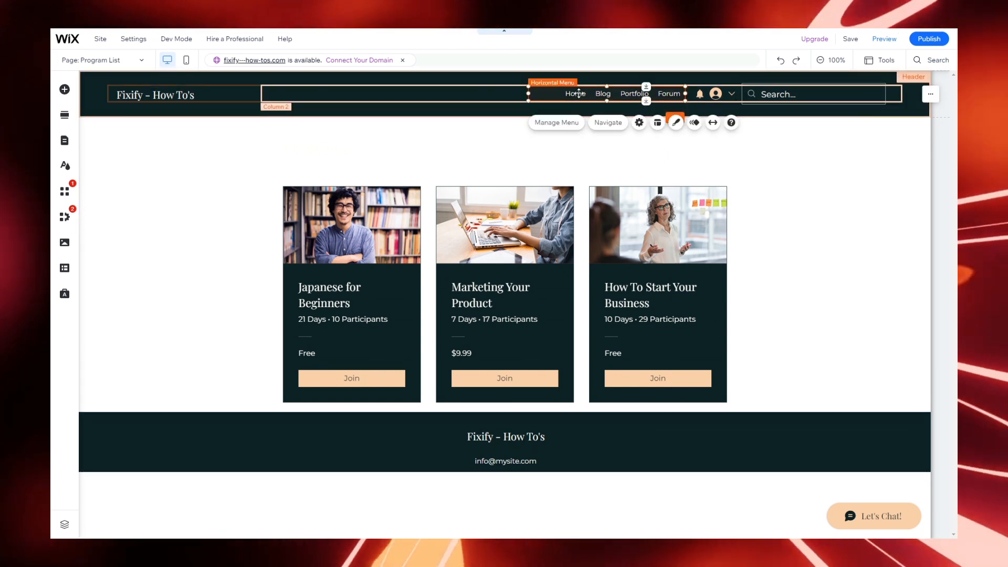
{"action": "left_click", "coordinate": [611, 126]}
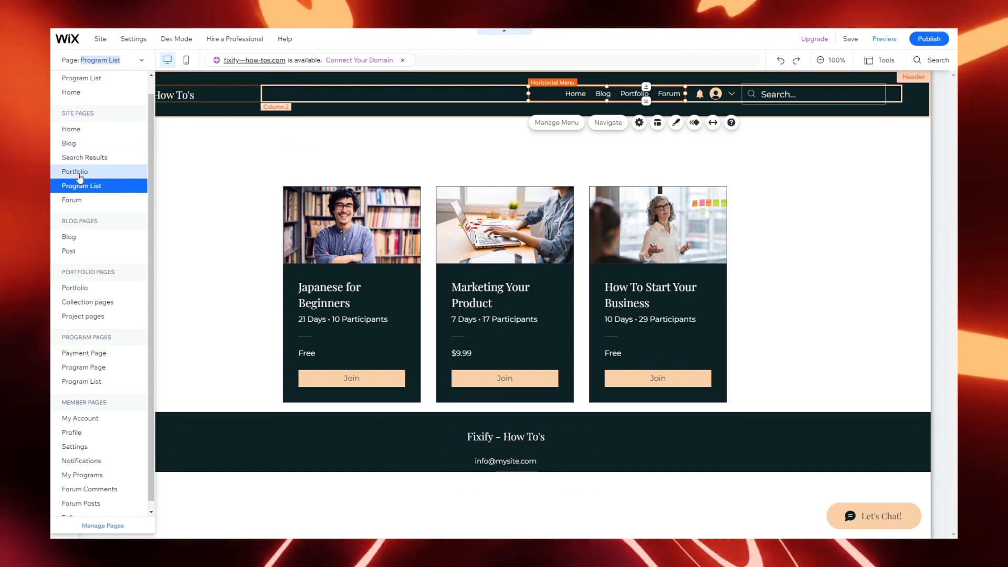
{"action": "left_click", "coordinate": [98, 142]}
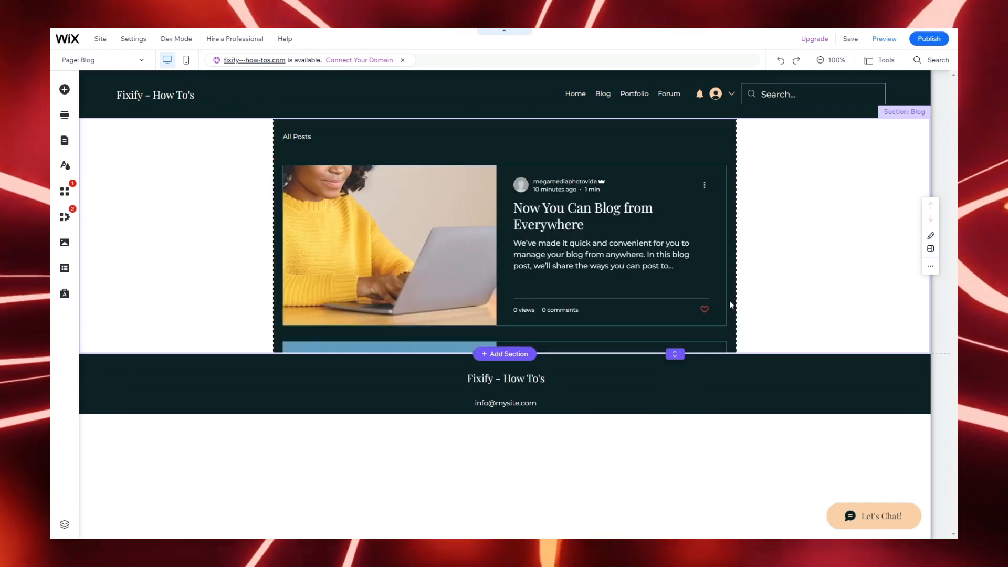
Step: Scroll through the Blog page, then load the Home page in the editor
{"action": "scroll", "coordinate": [729, 304], "scroll_direction": "down", "scroll_amount": 3}
{"action": "scroll", "coordinate": [729, 304], "scroll_direction": "up", "scroll_amount": 1}
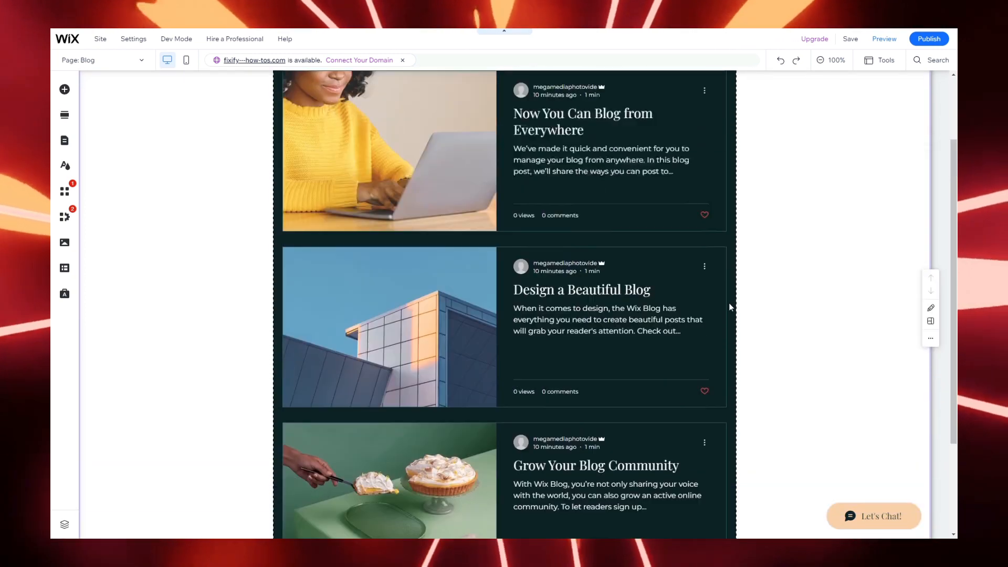
{"action": "scroll", "coordinate": [728, 306], "scroll_direction": "up", "scroll_amount": 2}
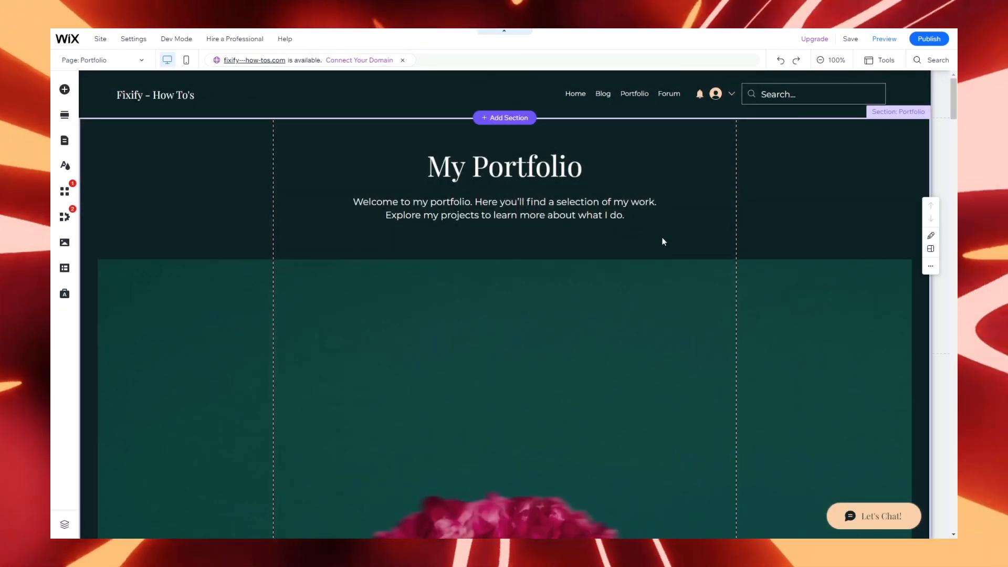
{"action": "scroll", "coordinate": [663, 242], "scroll_direction": "down", "scroll_amount": 7}
{"action": "scroll", "coordinate": [664, 240], "scroll_direction": "up", "scroll_amount": 7}
{"action": "left_click", "coordinate": [619, 94]}
{"action": "left_click", "coordinate": [609, 124]}
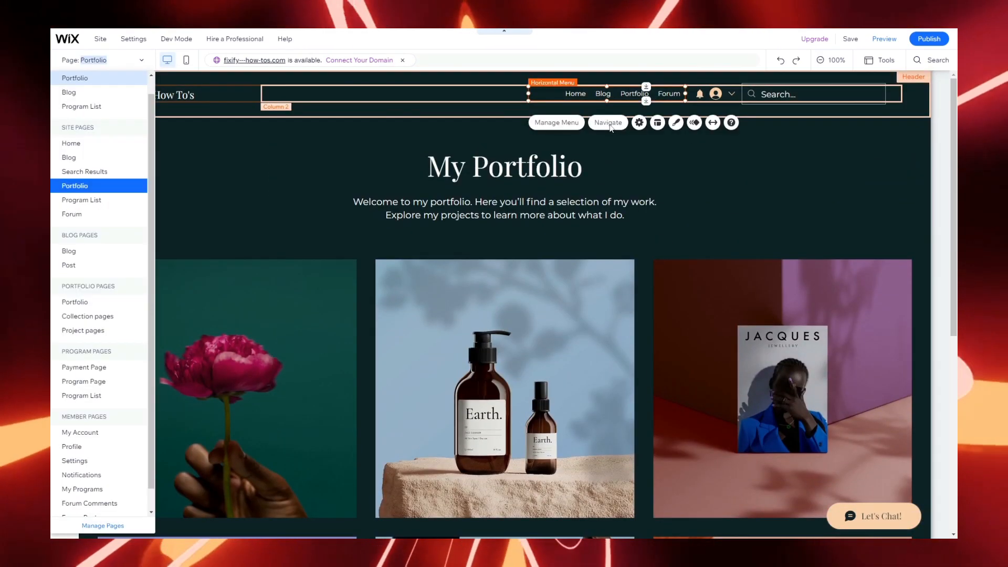
{"action": "left_click", "coordinate": [98, 213]}
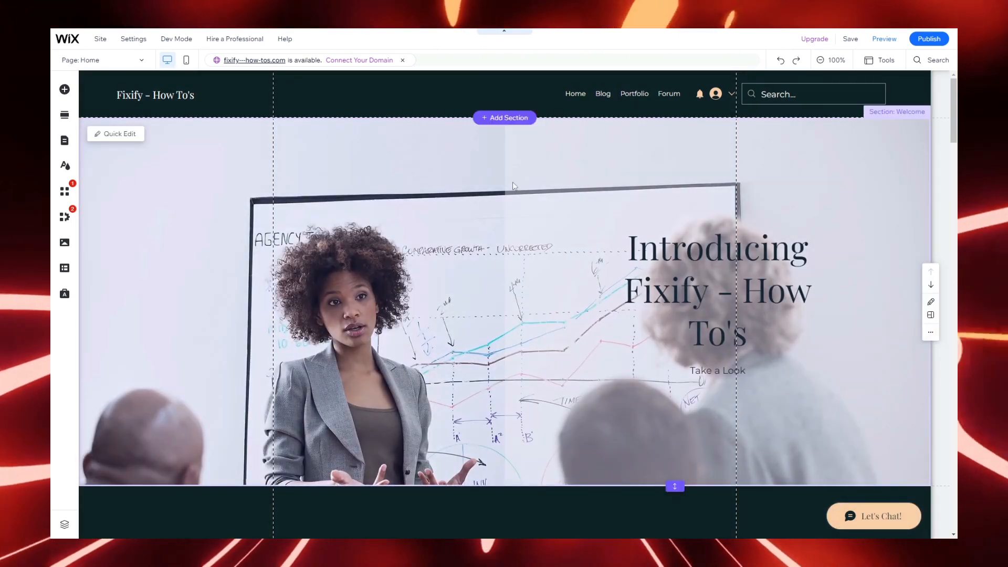
{"action": "left_click", "coordinate": [166, 100]}
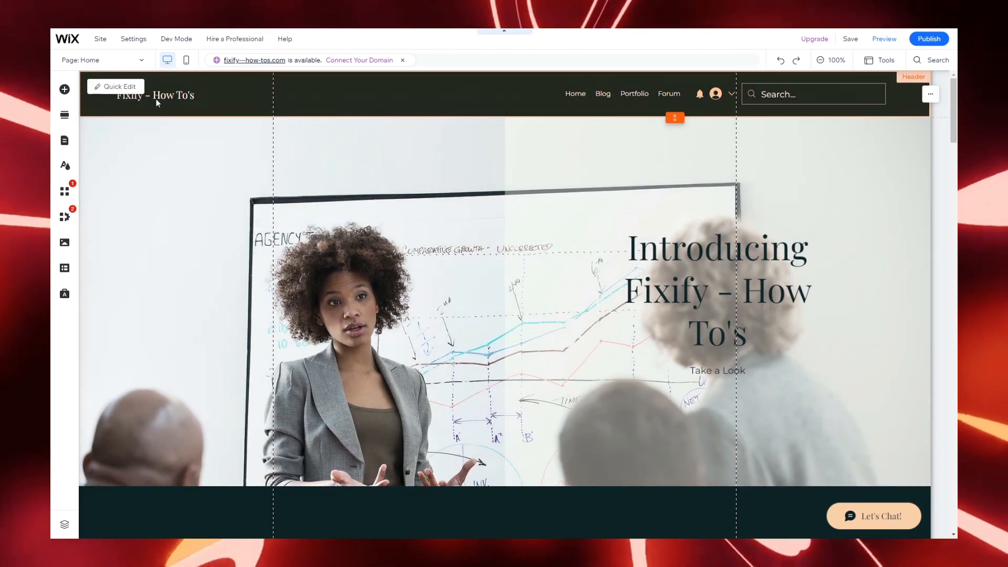
{"action": "left_click", "coordinate": [106, 87]}
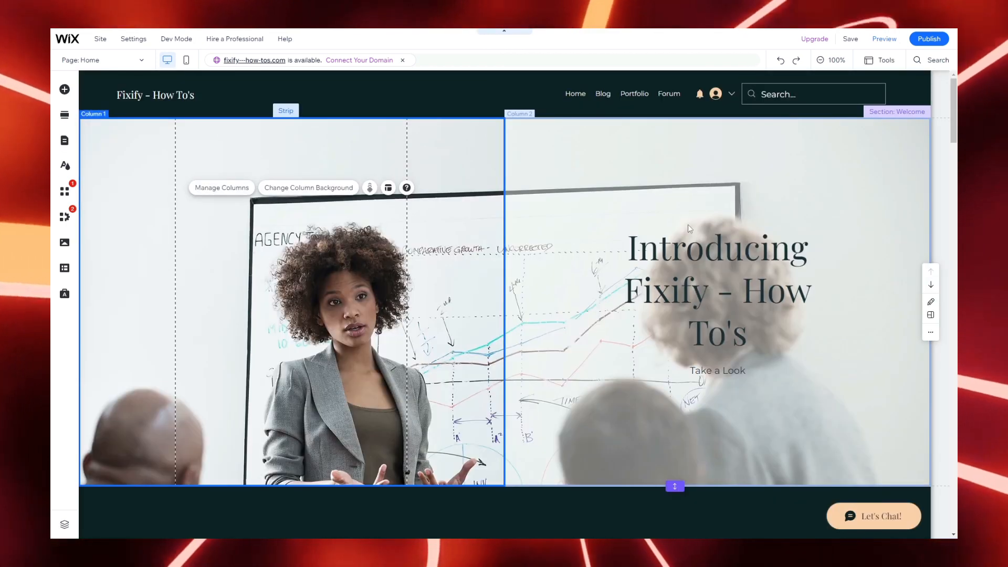
{"action": "left_click", "coordinate": [687, 225]}
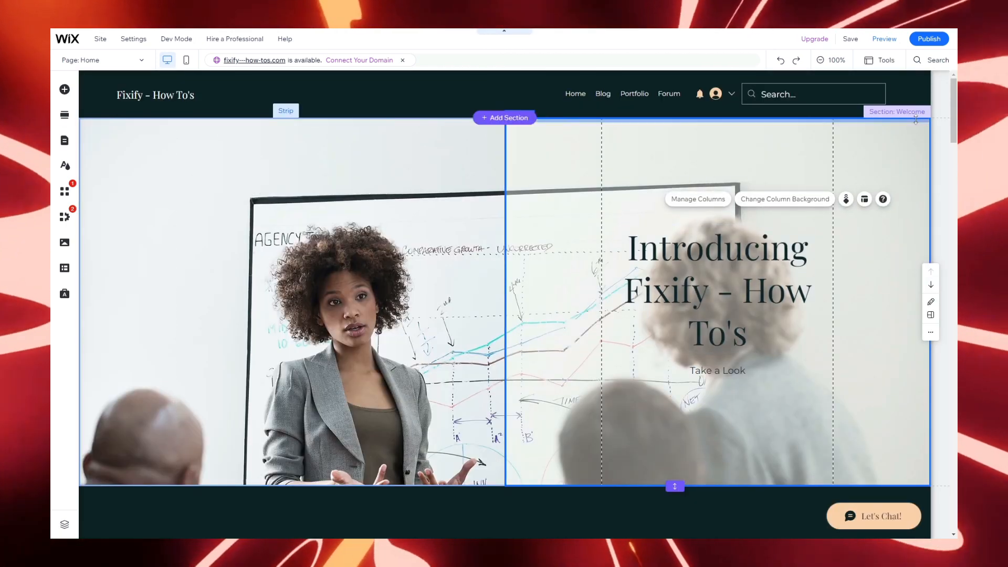
Step: Select the 'Introducing Fixify' headline and widen its box toward the left
{"action": "left_click", "coordinate": [914, 115]}
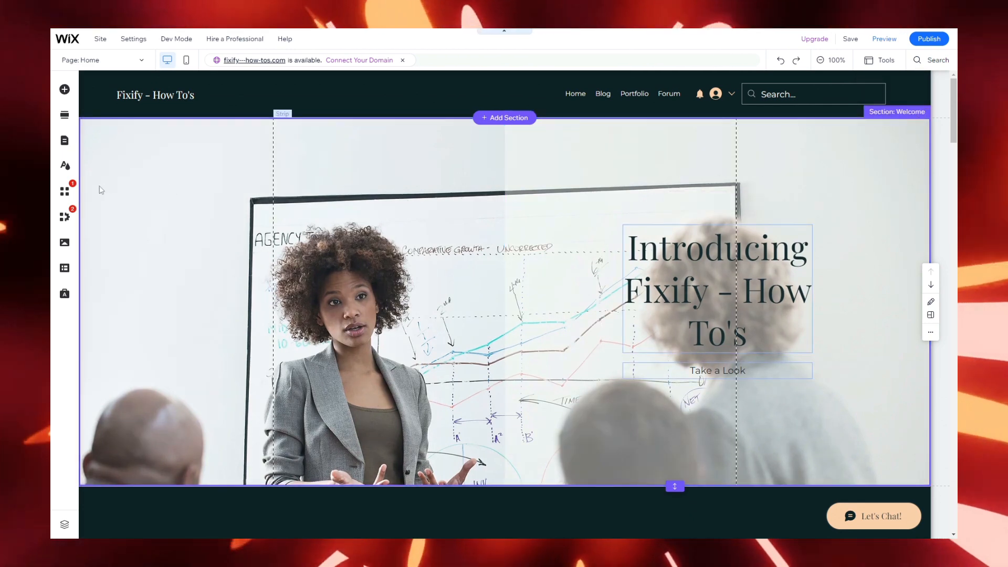
{"action": "left_click", "coordinate": [158, 173]}
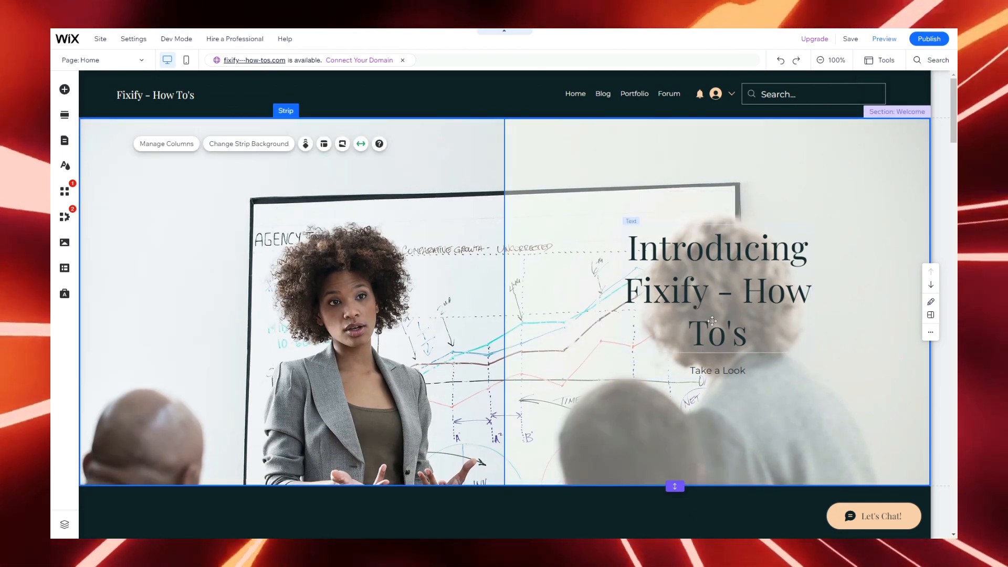
{"action": "left_click", "coordinate": [627, 292]}
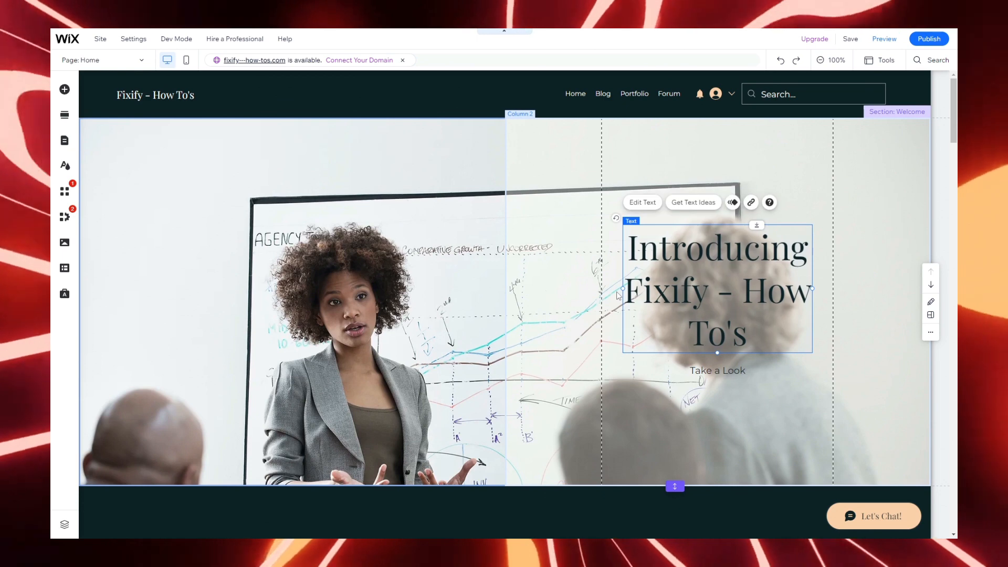
{"action": "left_click_drag", "start_coordinate": [623, 288], "coordinate": [533, 280]}
Step: Format the headline at 69 px, bold and italic, with a shadow text effect
{"action": "left_click", "coordinate": [569, 211]}
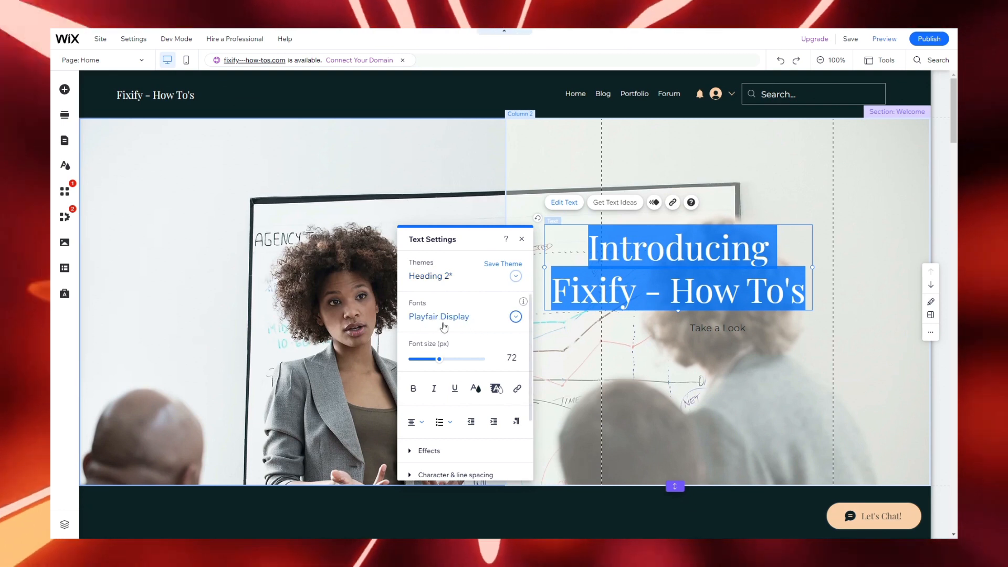
{"action": "left_click_drag", "start_coordinate": [439, 363], "coordinate": [437, 361]}
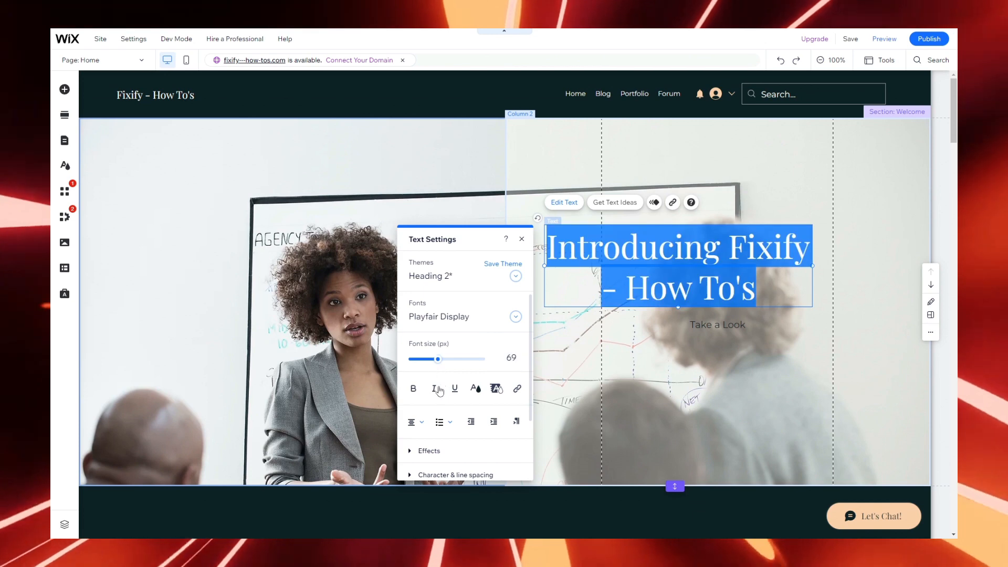
{"action": "left_click", "coordinate": [413, 389]}
{"action": "left_click", "coordinate": [433, 389]}
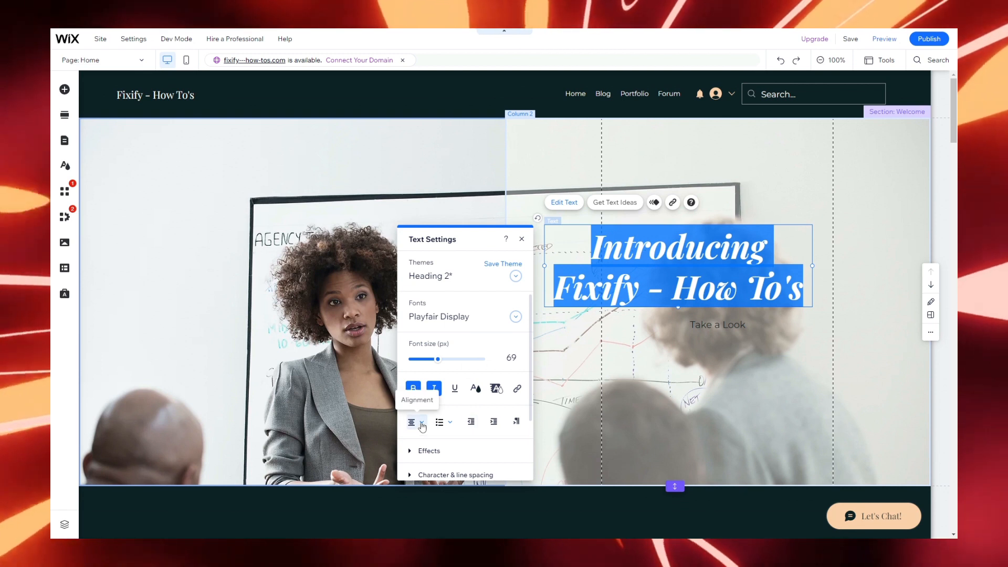
{"action": "left_click", "coordinate": [436, 451]}
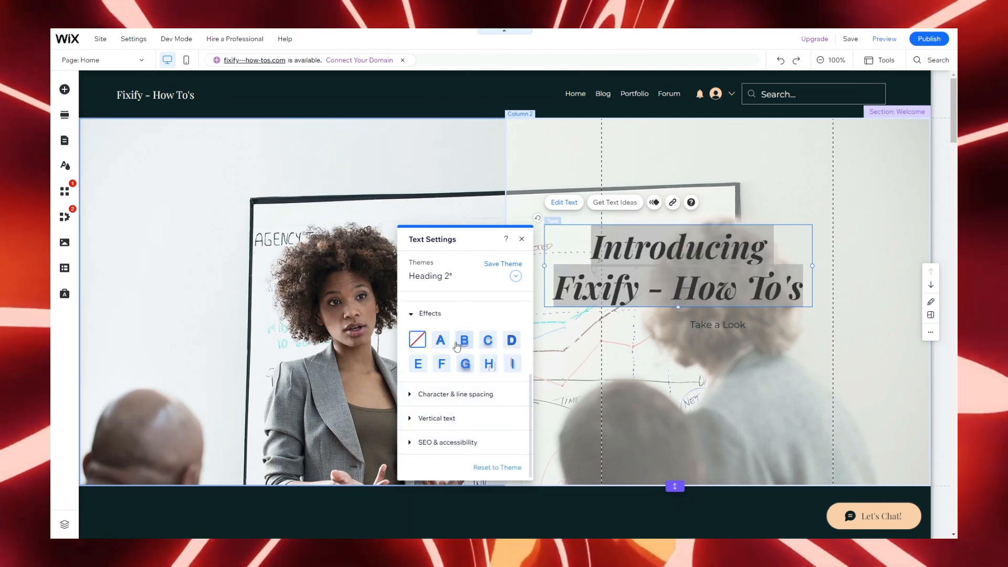
{"action": "left_click", "coordinate": [450, 347]}
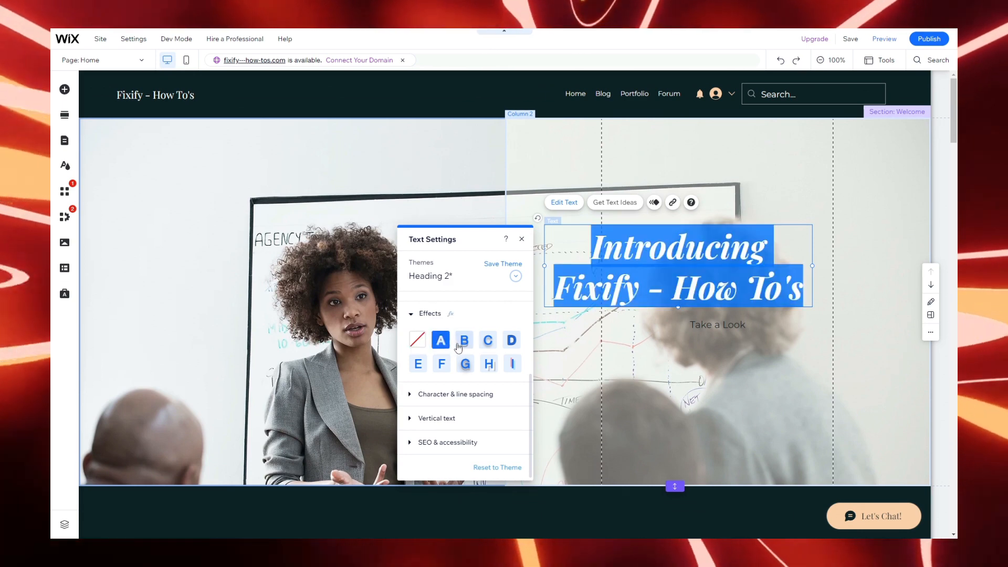
{"action": "left_click", "coordinate": [518, 264]}
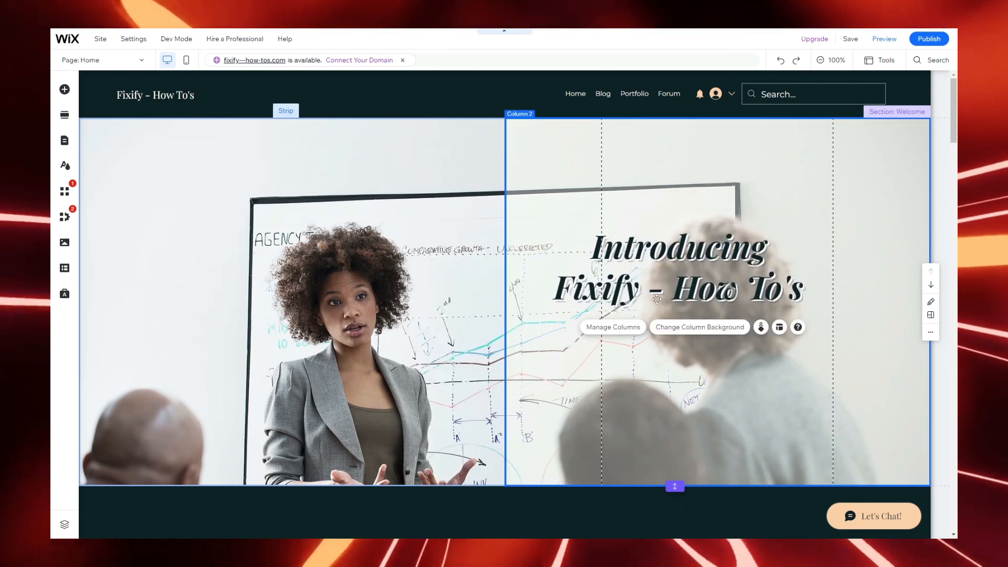
{"action": "left_click", "coordinate": [660, 298]}
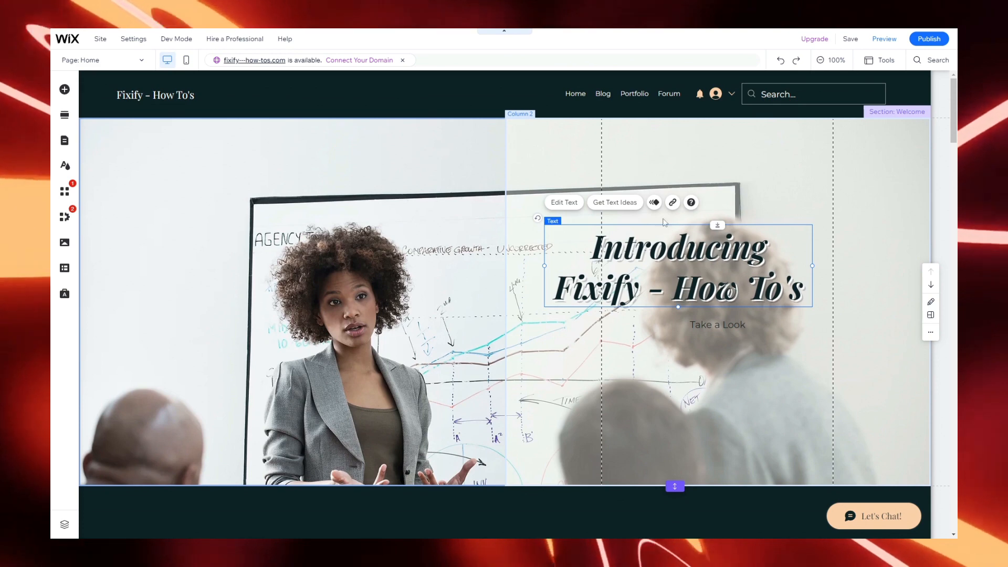
Step: Apply the Fade in entrance animation to the 'Introducing Fixify' headline
{"action": "left_click", "coordinate": [655, 202]}
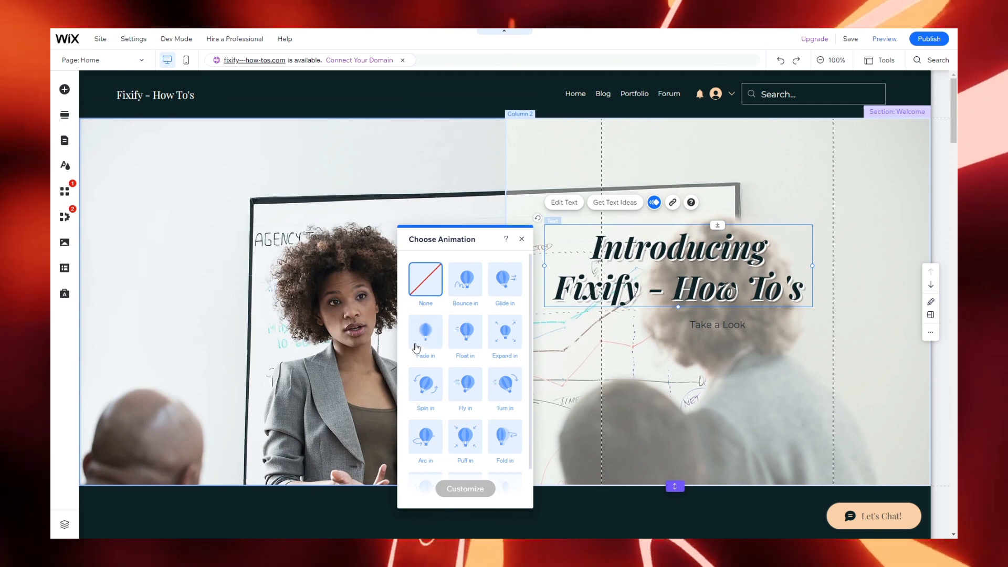
{"action": "left_click", "coordinate": [422, 336]}
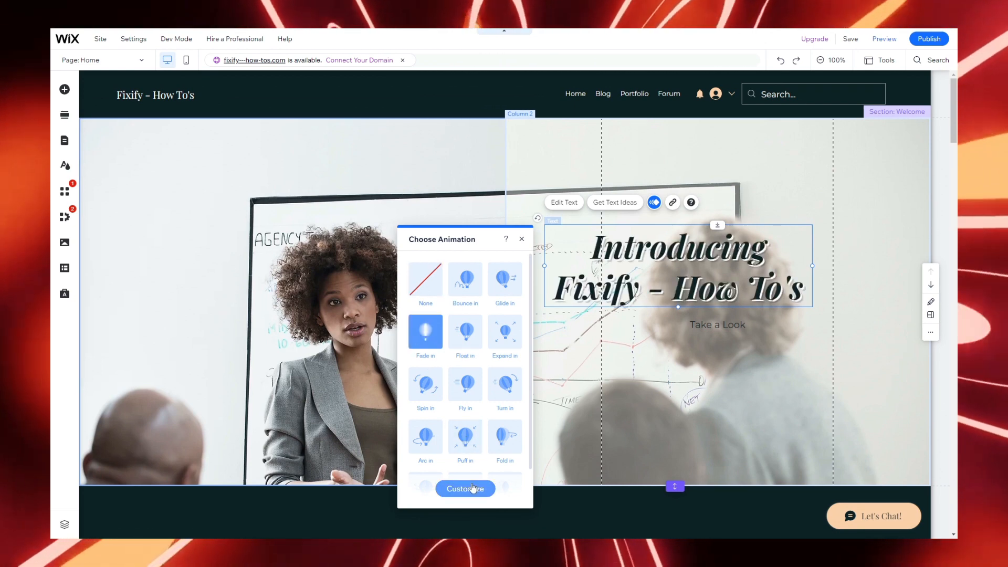
{"action": "left_click", "coordinate": [567, 421]}
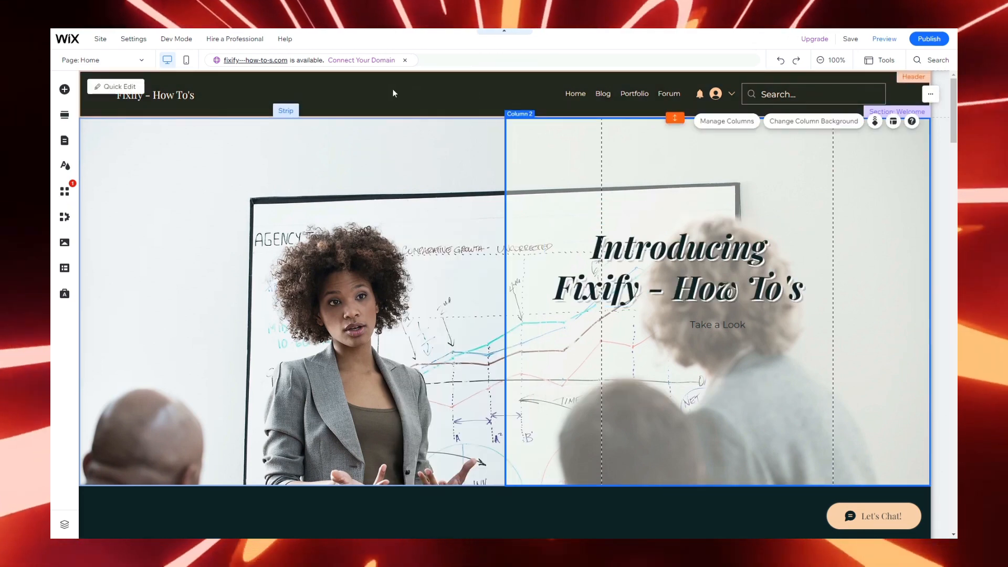
{"action": "left_click", "coordinate": [394, 92]}
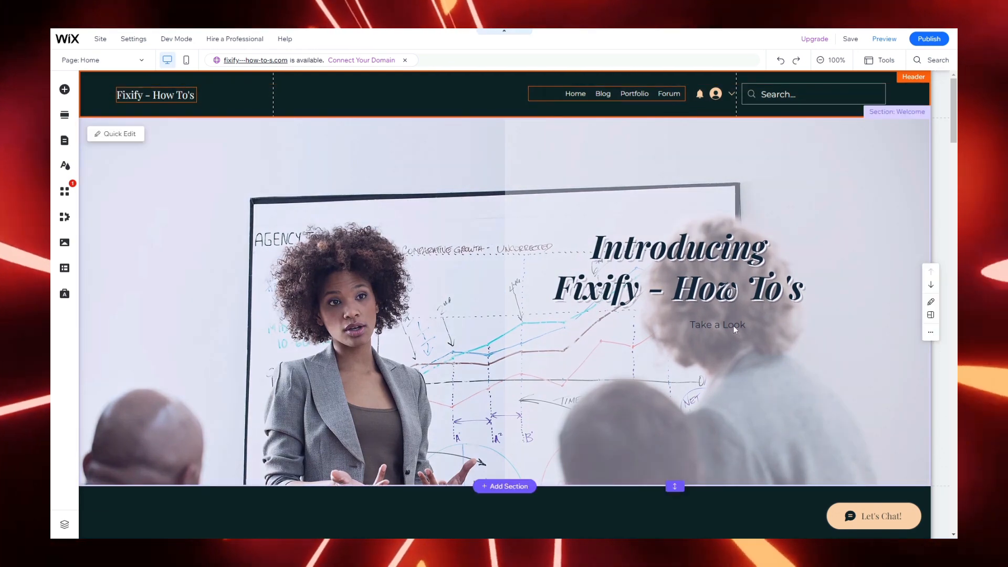
Step: Delete the 'Take a Look' text beneath the hero heading
{"action": "left_click", "coordinate": [733, 326]}
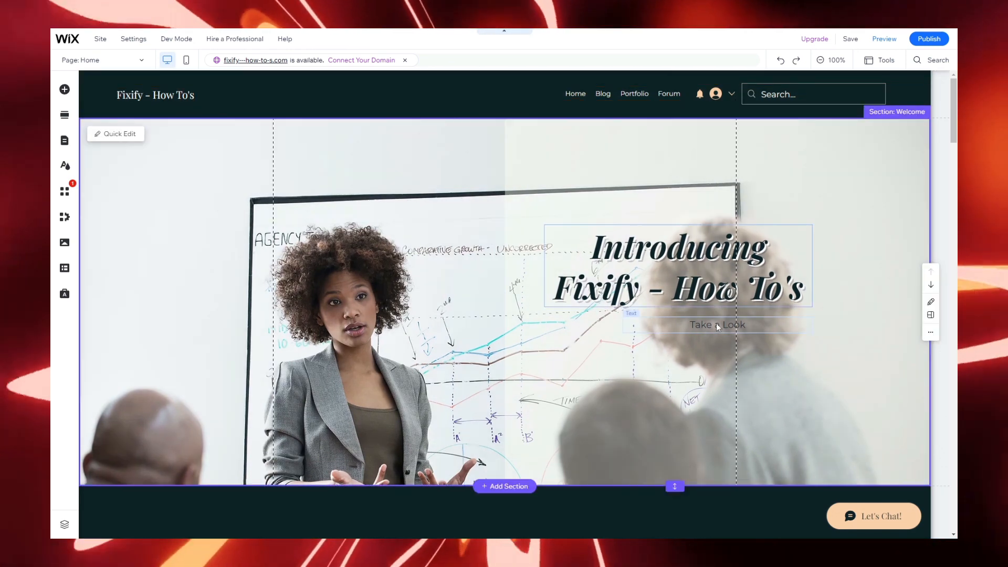
{"action": "left_click", "coordinate": [717, 326]}
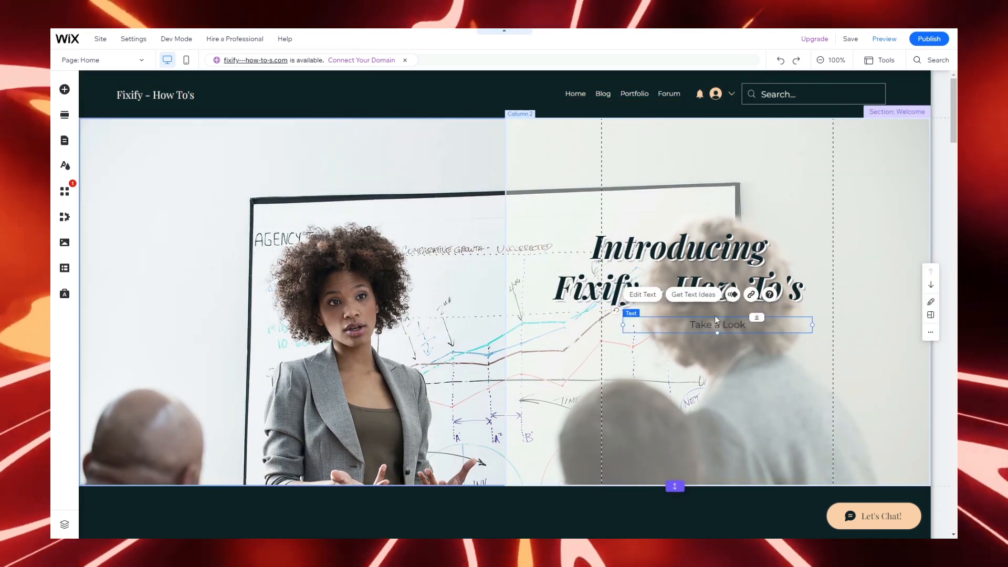
{"action": "key", "text": "Delete"}
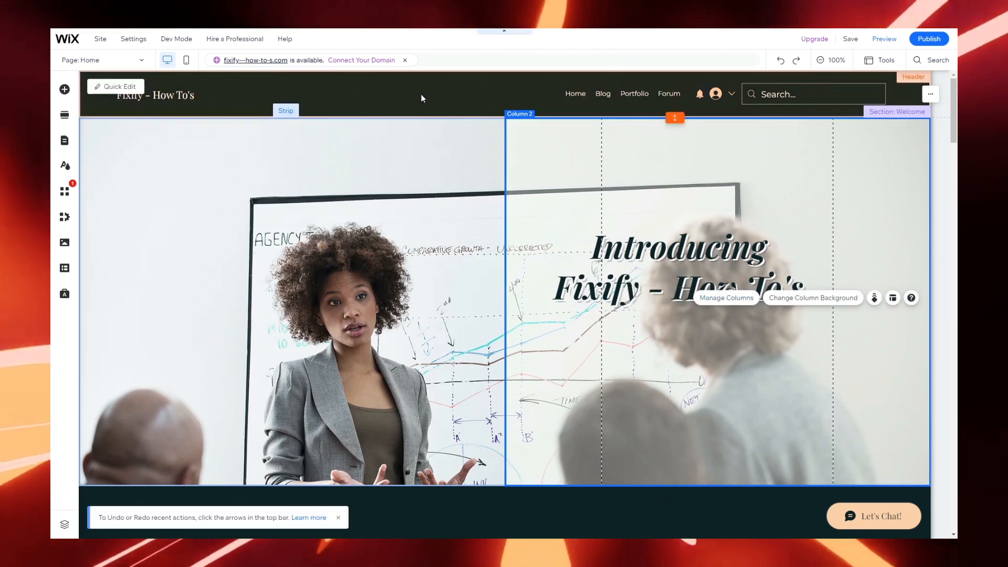
{"action": "left_click", "coordinate": [388, 149]}
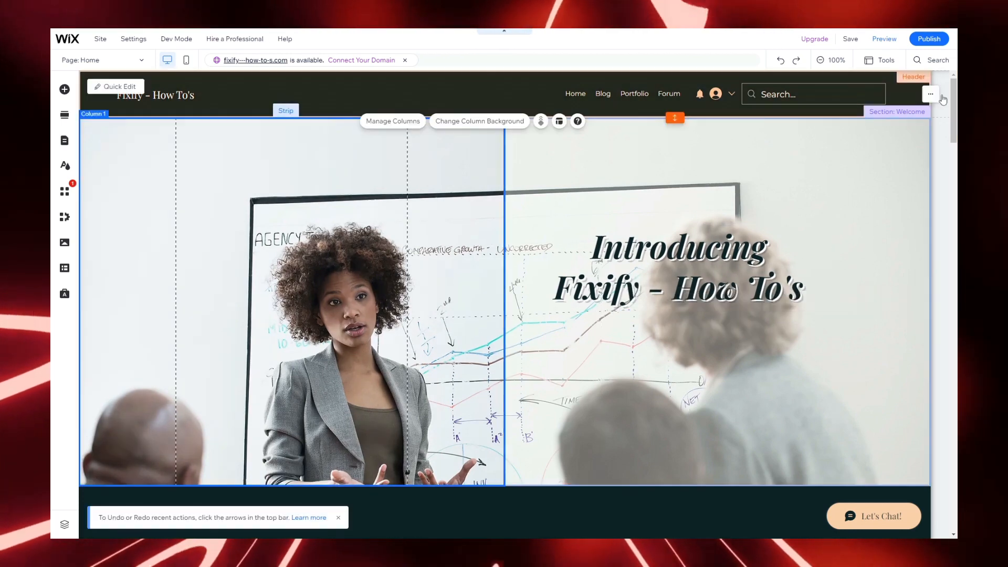
{"action": "left_click", "coordinate": [943, 100]}
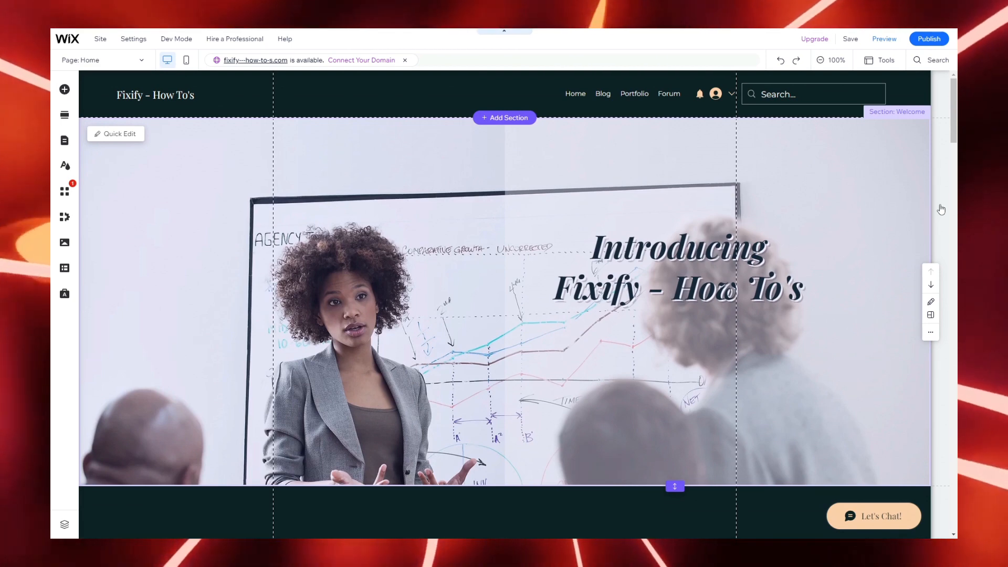
Step: Rewrite the About paragraph to describe Fixify - How To's easy how-to videos
{"action": "scroll", "coordinate": [940, 209], "scroll_direction": "down", "scroll_amount": 1}
{"action": "scroll", "coordinate": [941, 209], "scroll_direction": "down", "scroll_amount": 6}
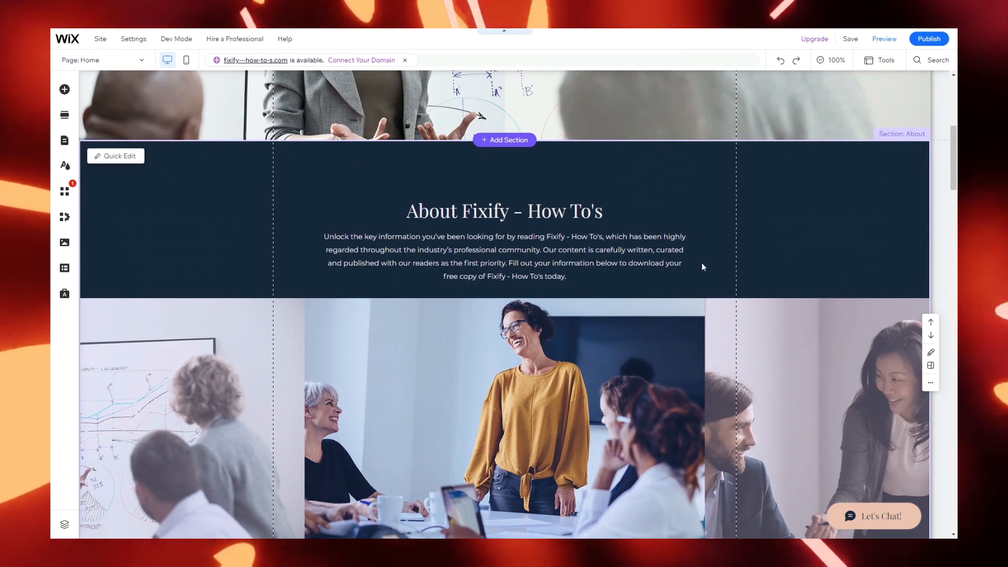
{"action": "left_click", "coordinate": [588, 235]}
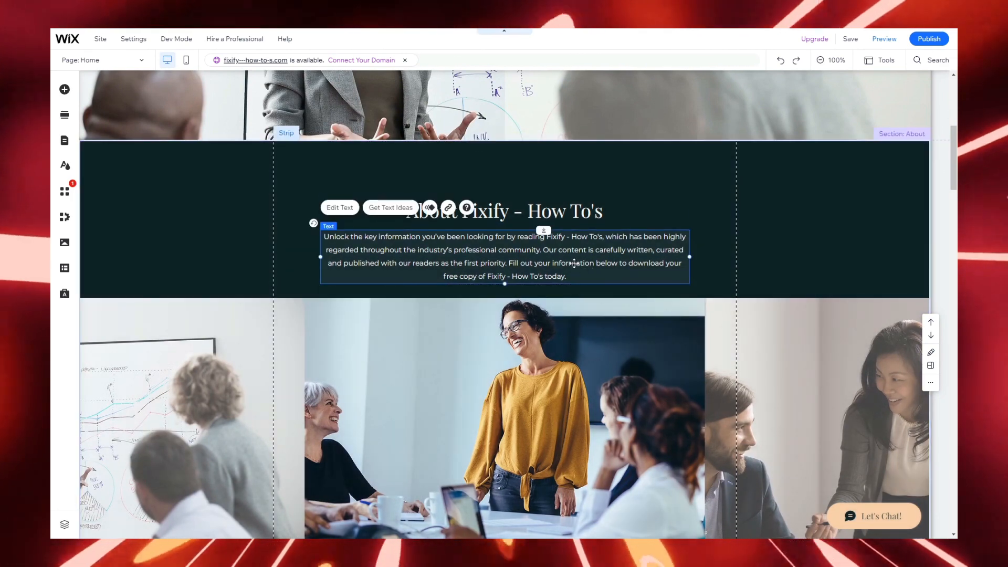
{"action": "double_click", "coordinate": [573, 263]}
{"action": "type", "text": "Fixify - How To's Is all about making the easiest how to videos"}
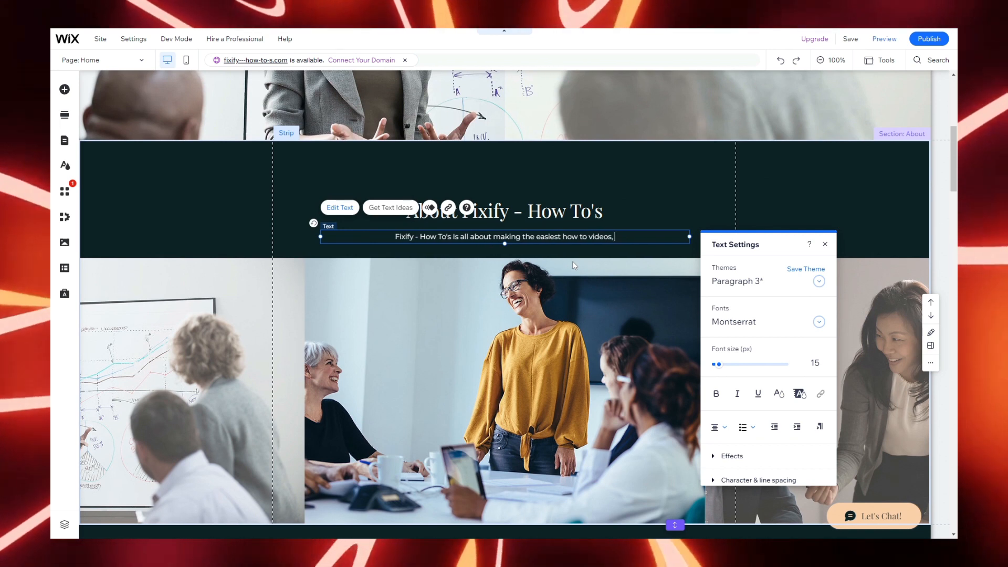
{"action": "type", "text": ", about anything thatll help you, weither its, Web creatio"}
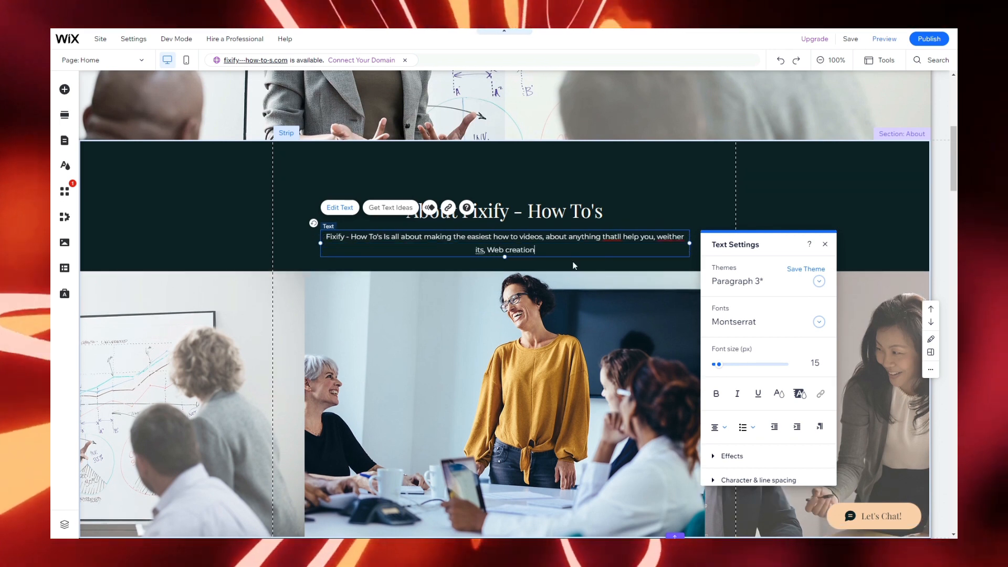
{"action": "type", "text": "n, social media websites or apps, Video editing, Photo editing,"}
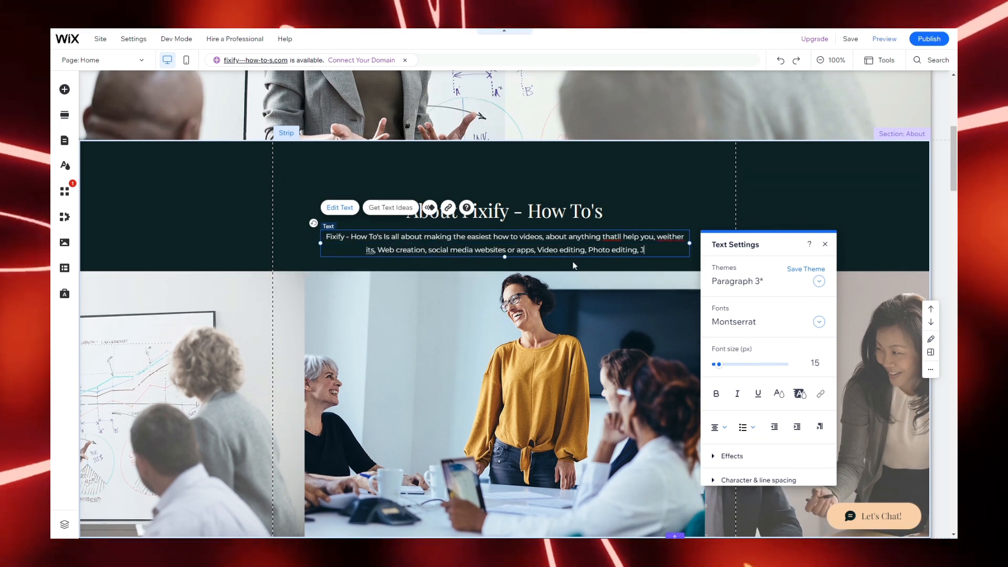
{"action": "type", "text": " Journism creation websites or more! Subscribe to our YouTube Channel"}
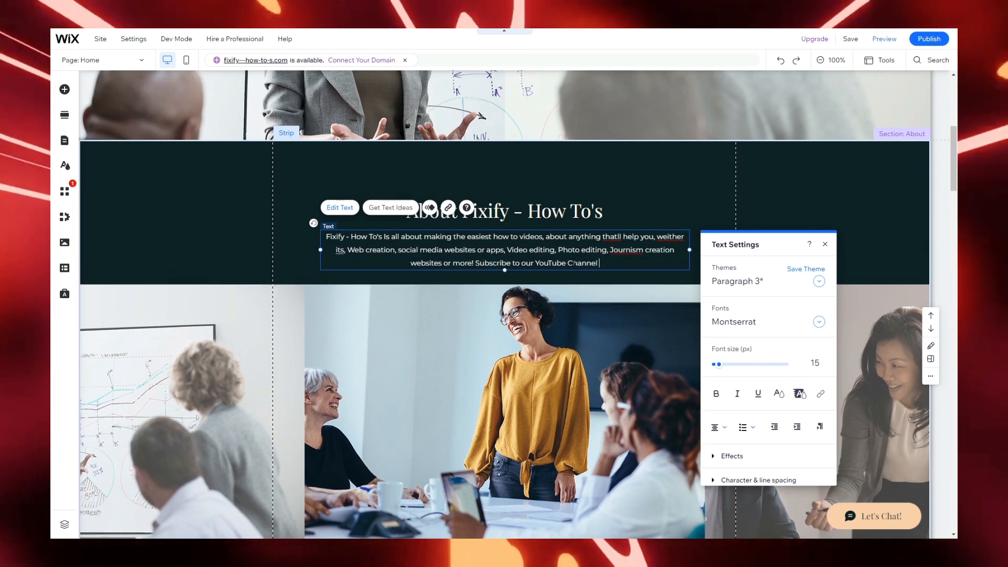
{"action": "type", "text": " To see all kinds of How To's EVERY DAY!"}
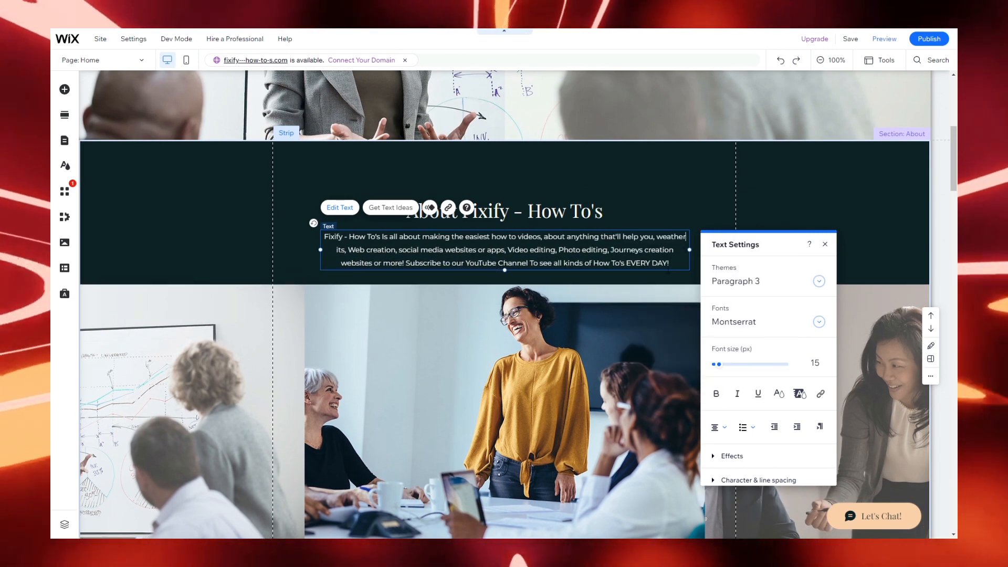
{"action": "left_click", "coordinate": [799, 203]}
{"action": "left_click", "coordinate": [798, 203]}
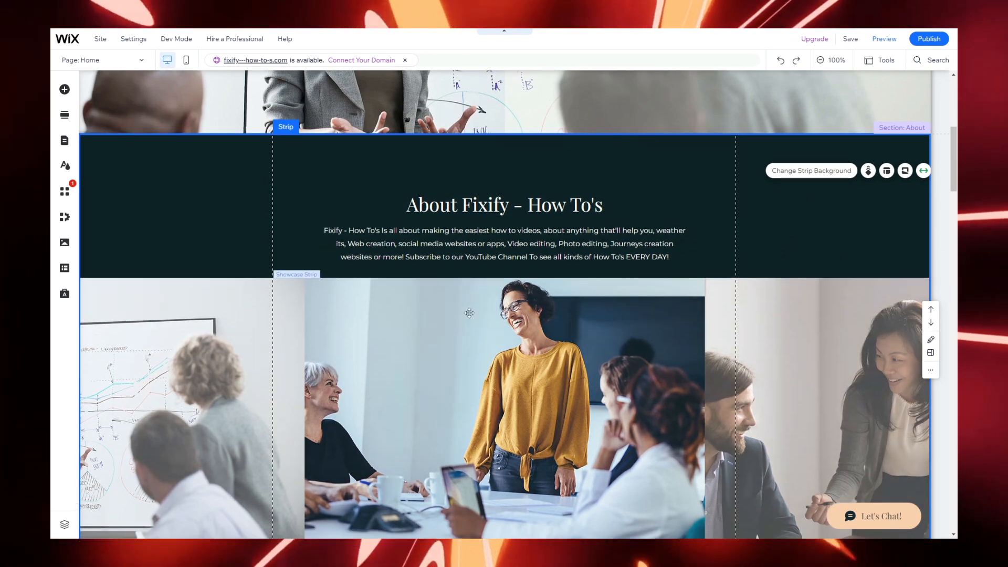
{"action": "scroll", "coordinate": [646, 262], "scroll_direction": "down", "scroll_amount": 3}
{"action": "left_click", "coordinate": [567, 247]}
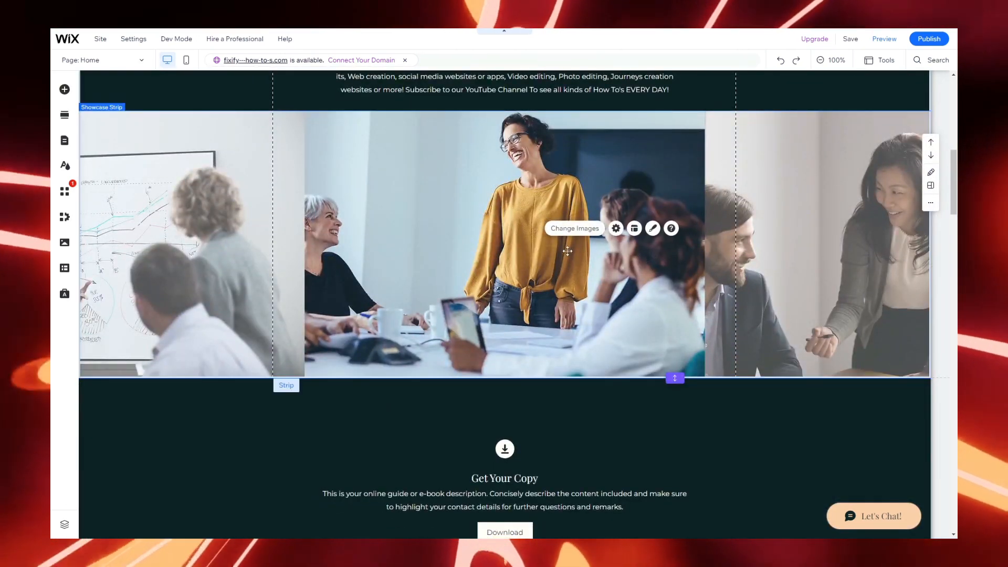
{"action": "left_click", "coordinate": [572, 229]}
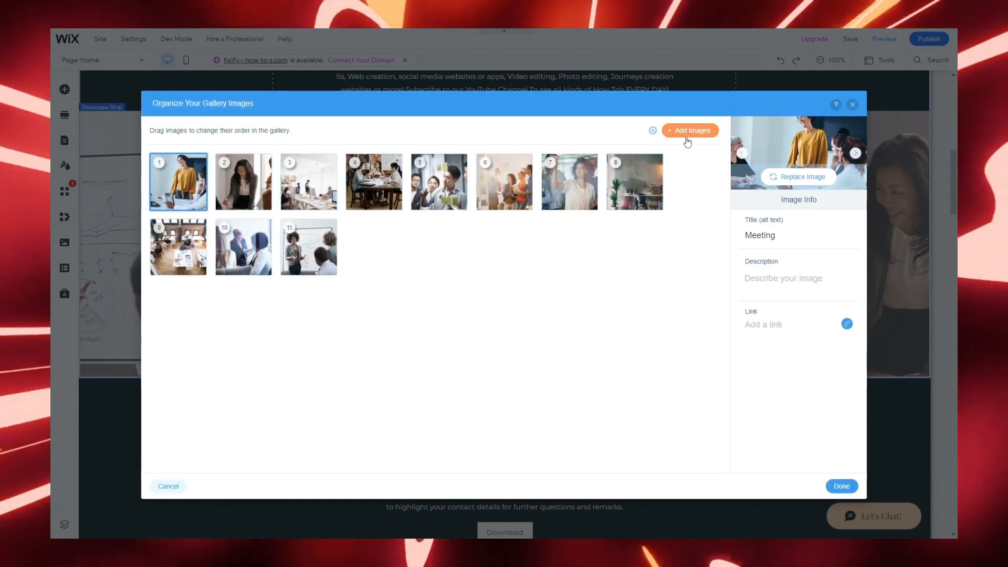
{"action": "left_click", "coordinate": [852, 104]}
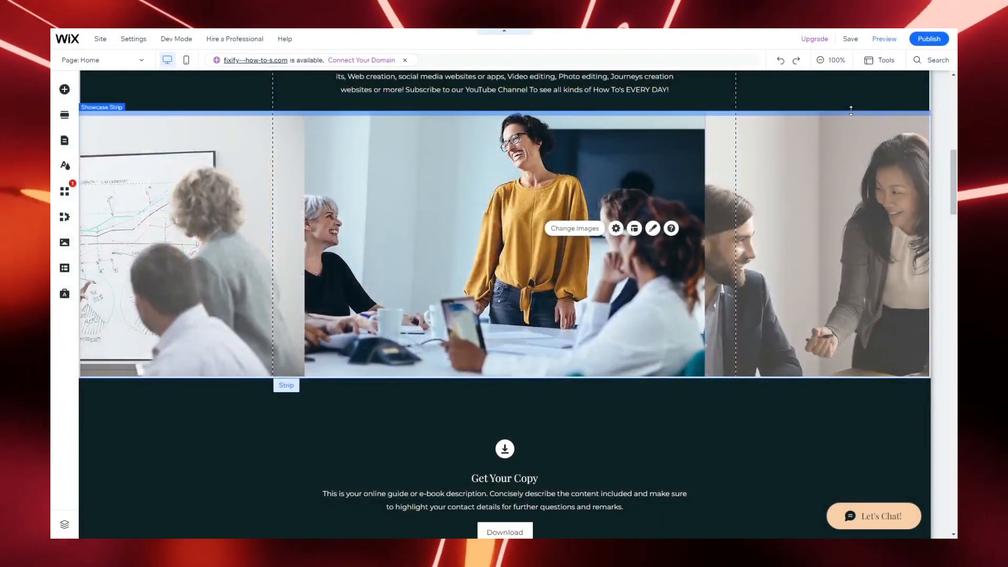
{"action": "scroll", "coordinate": [796, 272], "scroll_direction": "down", "scroll_amount": 3}
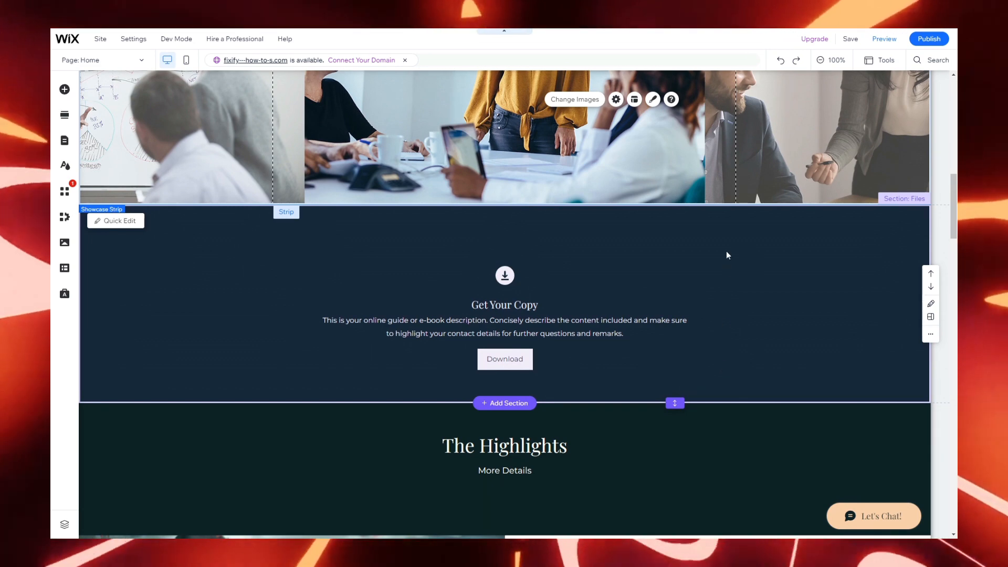
{"action": "scroll", "coordinate": [724, 250], "scroll_direction": "down", "scroll_amount": 7}
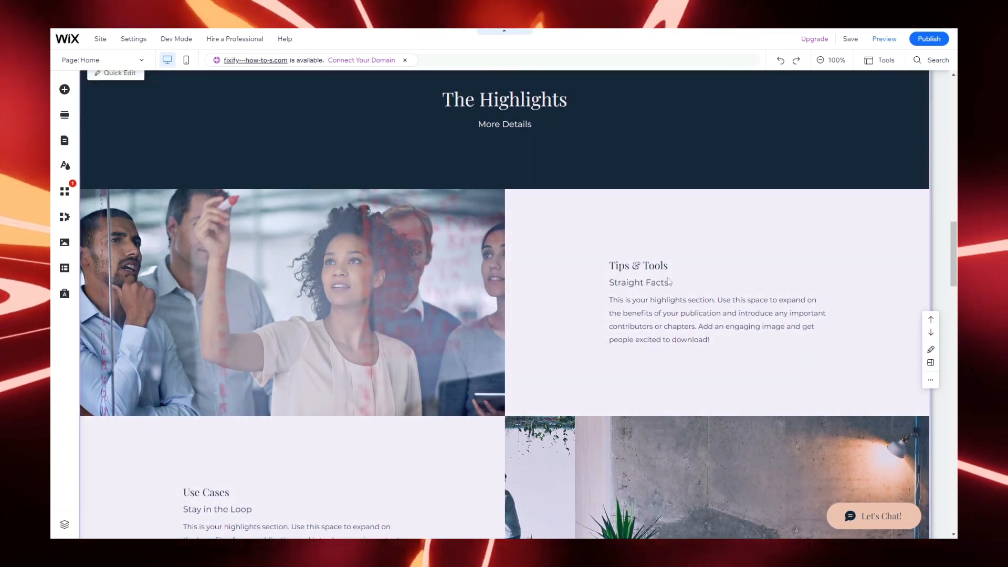
{"action": "scroll", "coordinate": [856, 299], "scroll_direction": "down", "scroll_amount": 3}
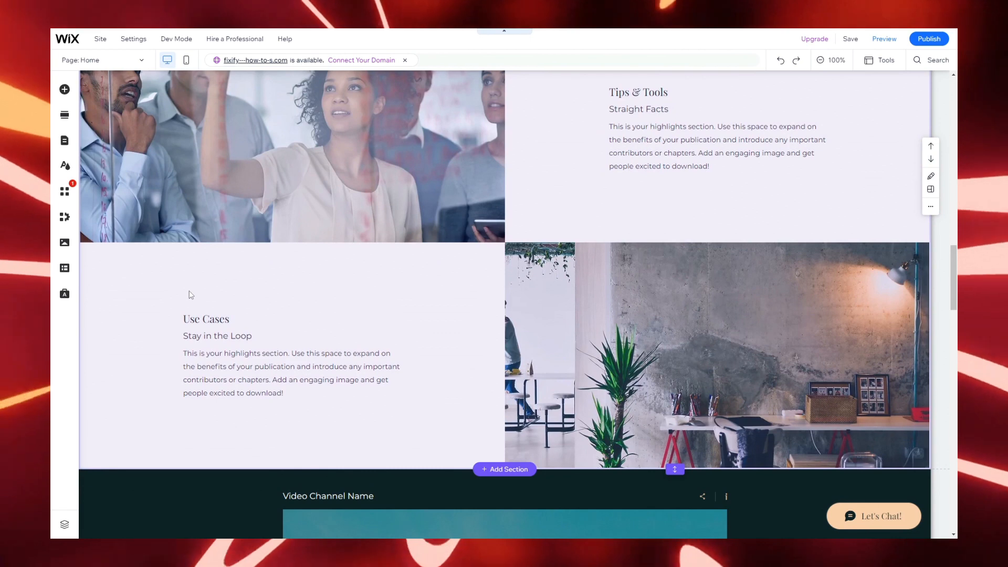
{"action": "scroll", "coordinate": [865, 392], "scroll_direction": "down", "scroll_amount": 6}
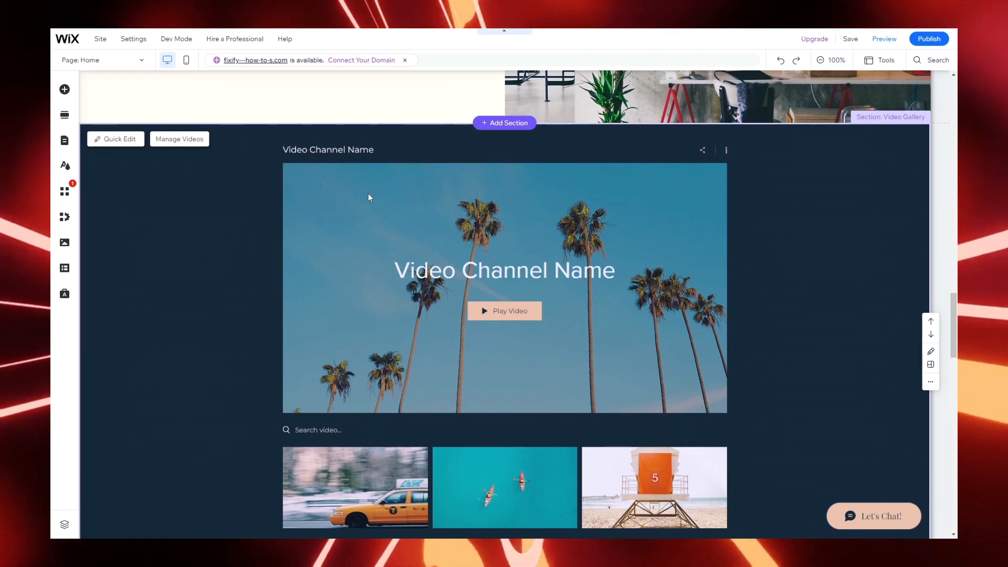
{"action": "scroll", "coordinate": [368, 194], "scroll_direction": "down", "scroll_amount": 6}
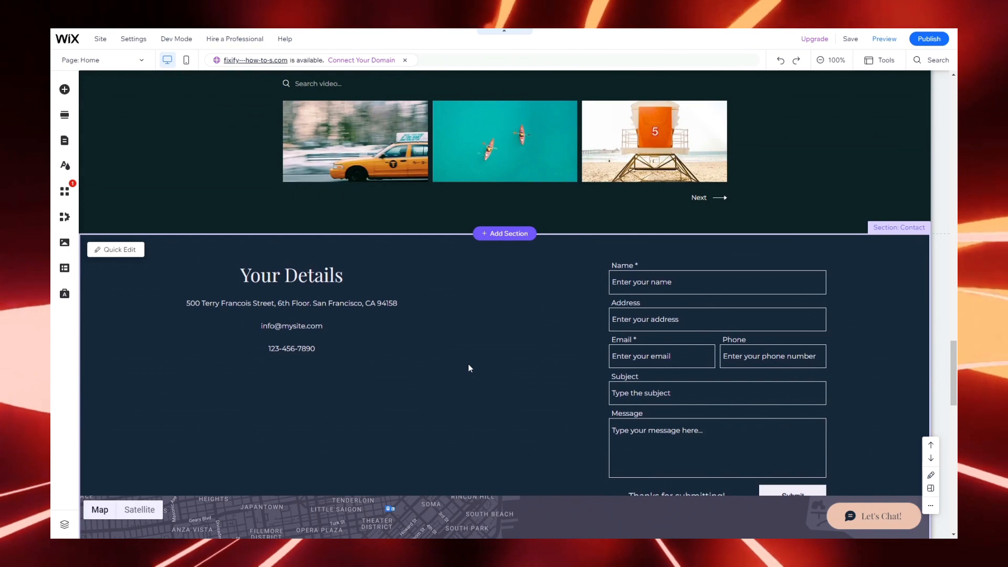
{"action": "scroll", "coordinate": [468, 364], "scroll_direction": "down", "scroll_amount": 3}
{"action": "scroll", "coordinate": [448, 355], "scroll_direction": "up", "scroll_amount": 3}
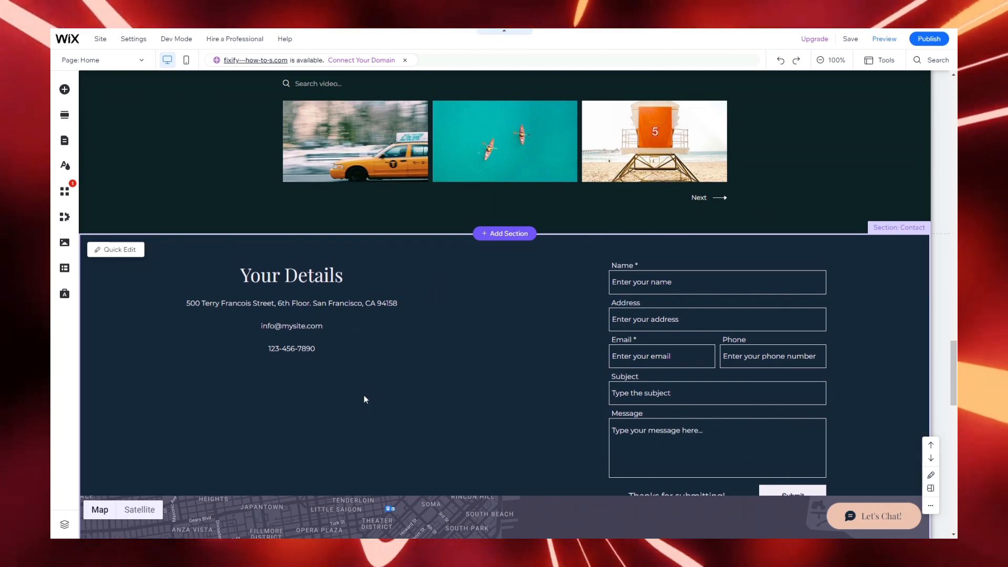
{"action": "scroll", "coordinate": [565, 309], "scroll_direction": "down", "scroll_amount": 6}
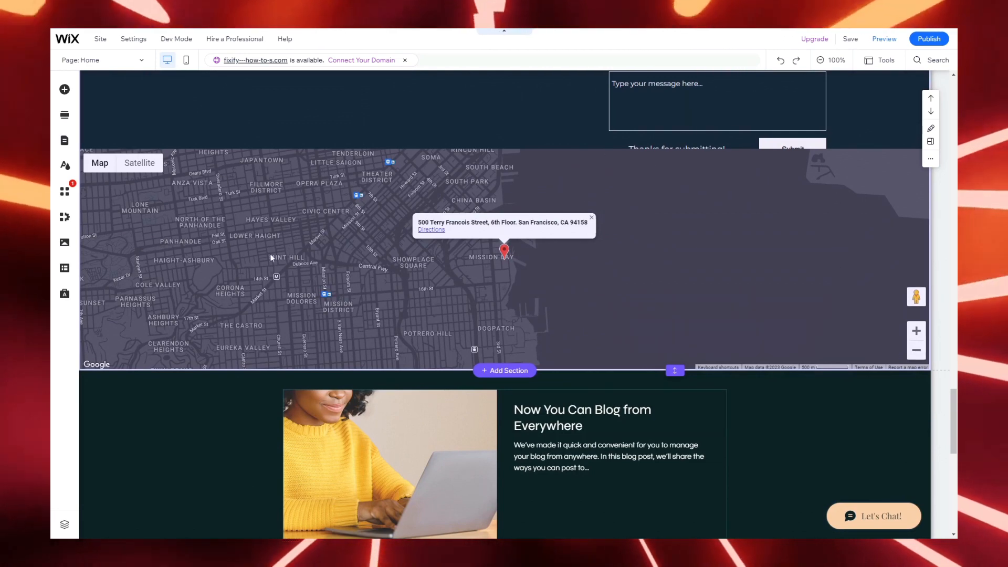
{"action": "scroll", "coordinate": [471, 258], "scroll_direction": "down", "scroll_amount": 3}
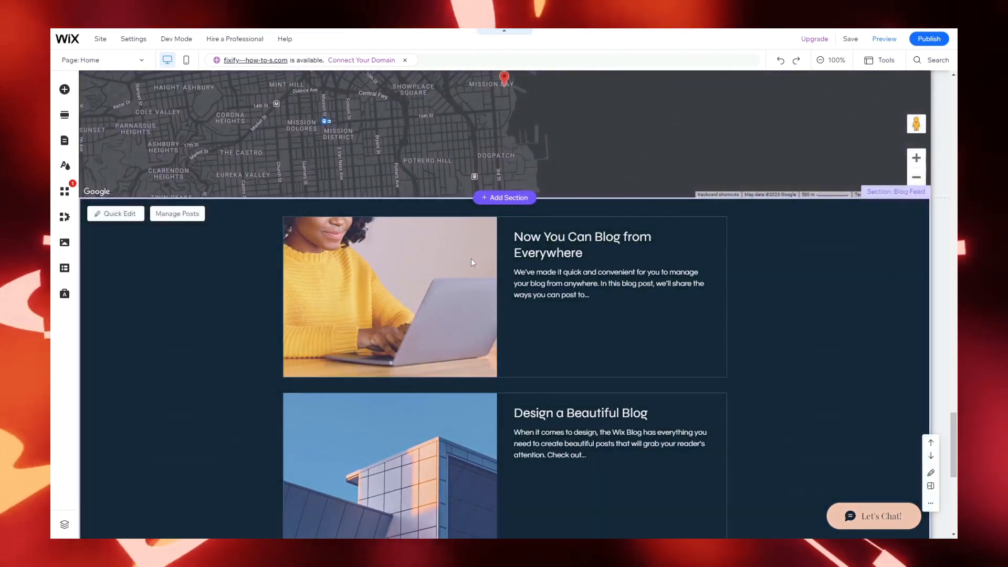
{"action": "scroll", "coordinate": [471, 258], "scroll_direction": "down", "scroll_amount": 2}
{"action": "scroll", "coordinate": [369, 197], "scroll_direction": "down", "scroll_amount": 3}
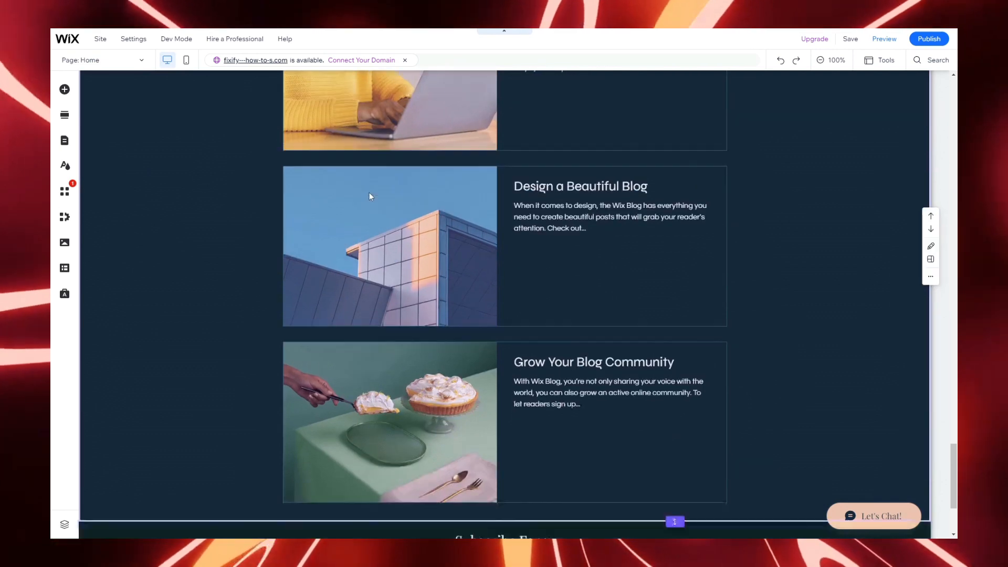
{"action": "scroll", "coordinate": [370, 196], "scroll_direction": "down", "scroll_amount": 3}
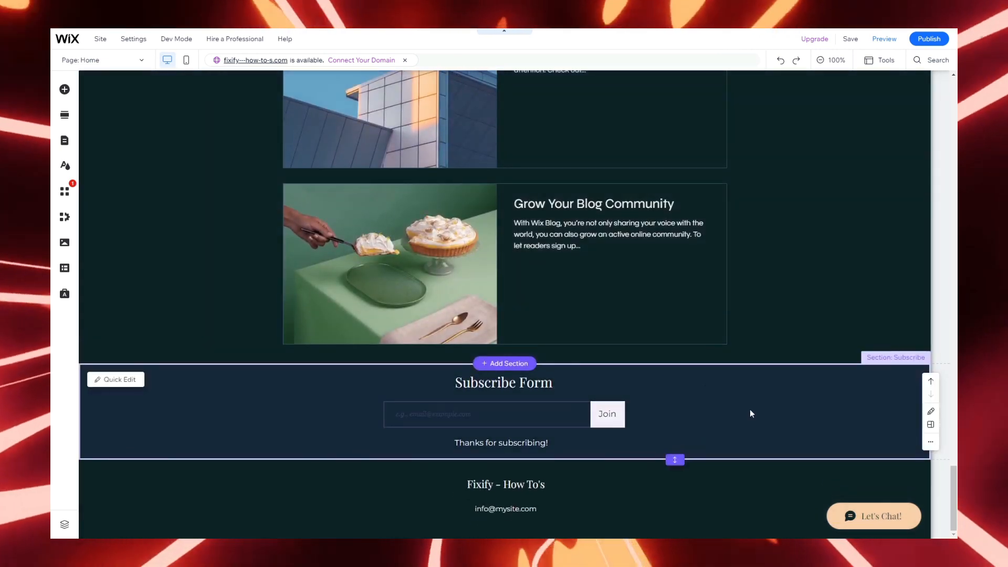
{"action": "scroll", "coordinate": [751, 411], "scroll_direction": "up", "scroll_amount": 20}
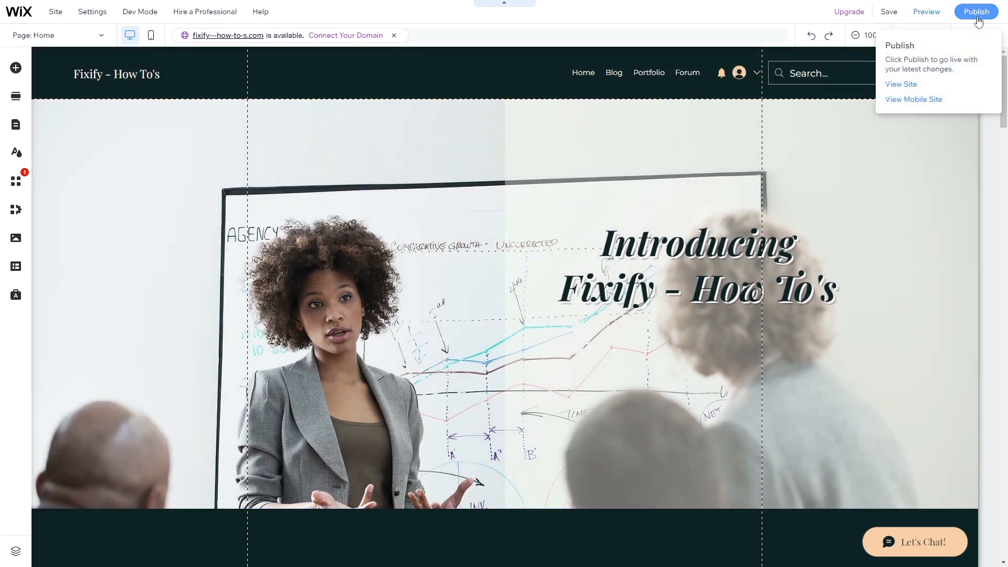
Step: Publish the updated site and dismiss the Congratulations message
{"action": "left_click", "coordinate": [975, 16]}
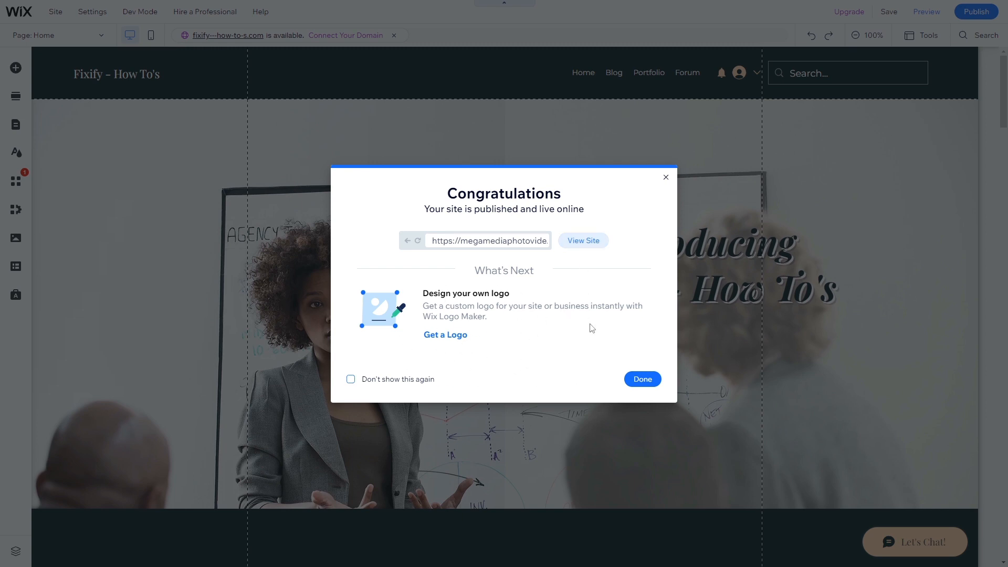
{"action": "left_click", "coordinate": [664, 178]}
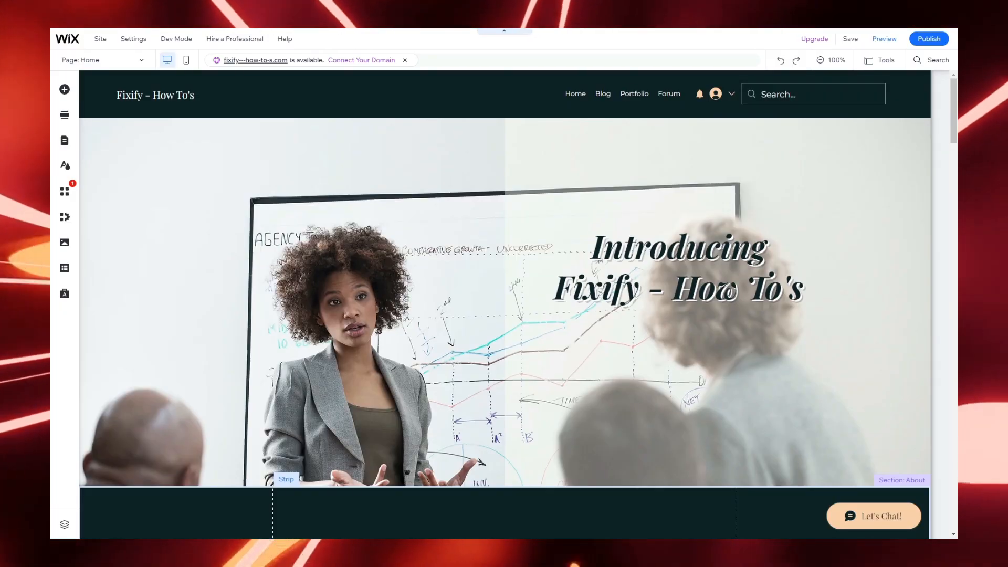